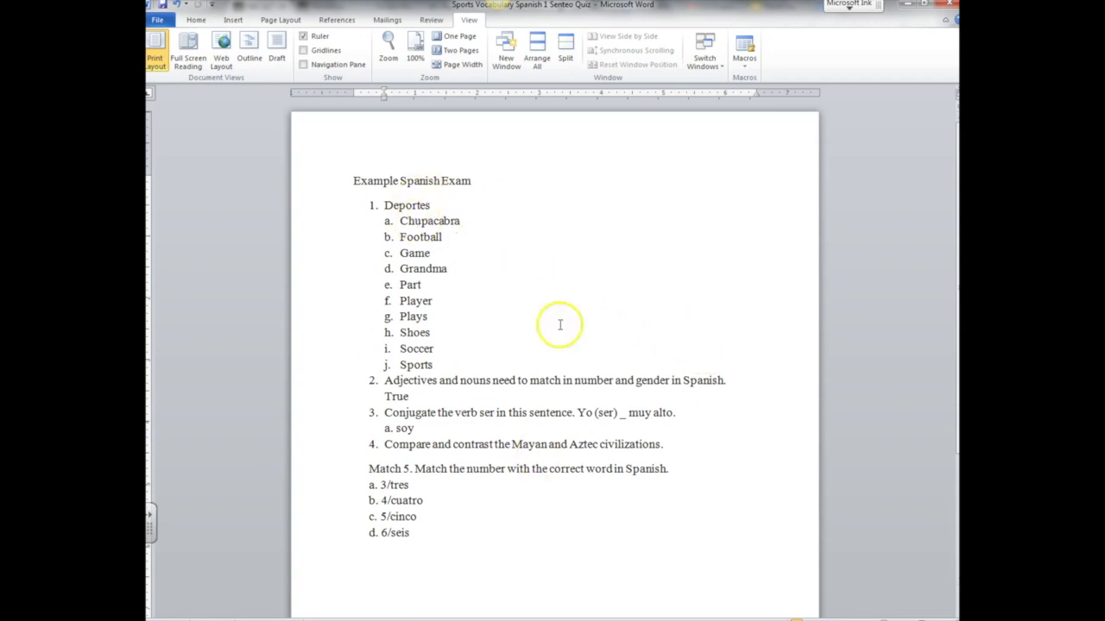
# Step: Review the example Spanish exam in the document and add blank lines below the final matching answer
pyautogui.scroll(-1, 488, 185)
pyautogui.scroll(1, 475, 223)
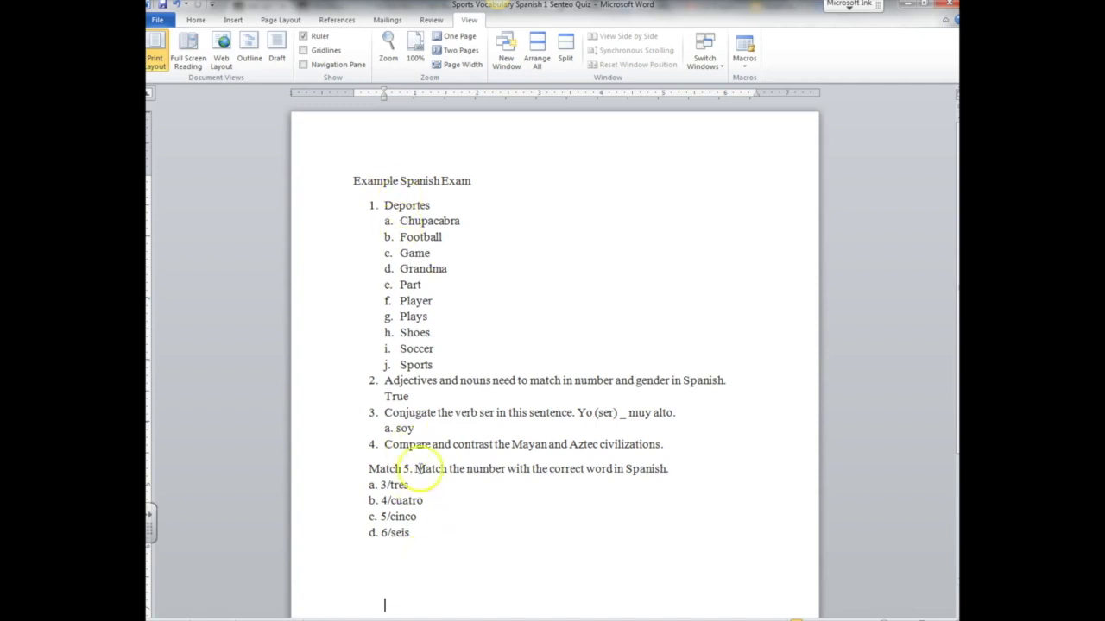
pyautogui.scroll(-1, 517, 522)
pyautogui.scroll(1, 518, 522)
pyautogui.press('Return')
pyautogui.press('Return')
pyautogui.press('Return')
pyautogui.press('Return')
# Step: Switch to the Blackboard Quiz Generator page in Firefox and set the quiz name to Example6
pyautogui.click(237, 561)
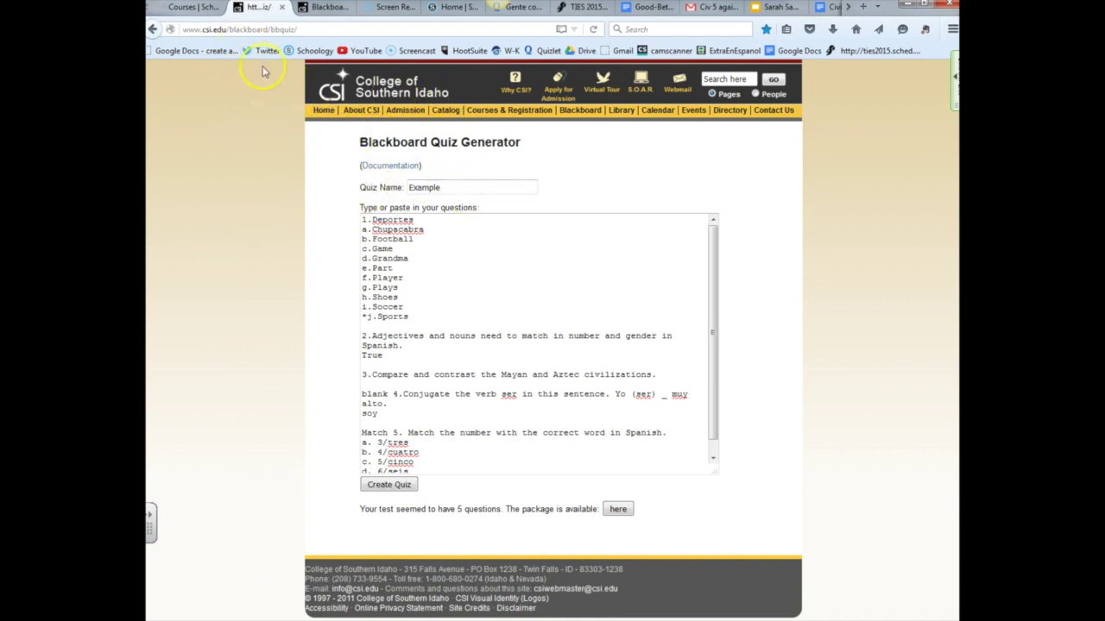
pyautogui.doubleClick(423, 187)
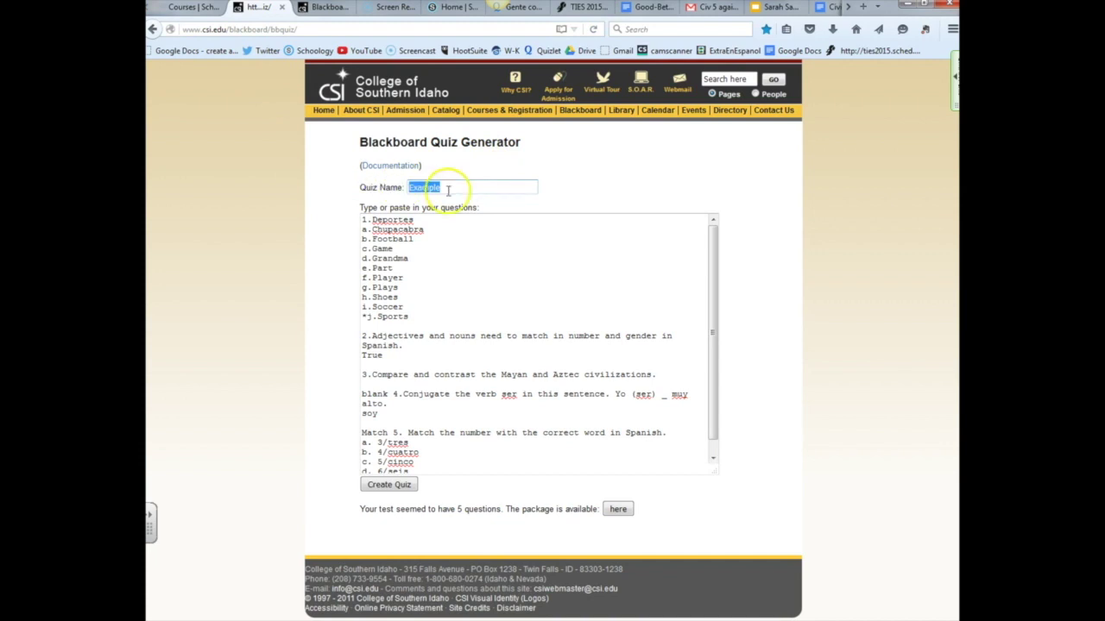
pyautogui.click(456, 184)
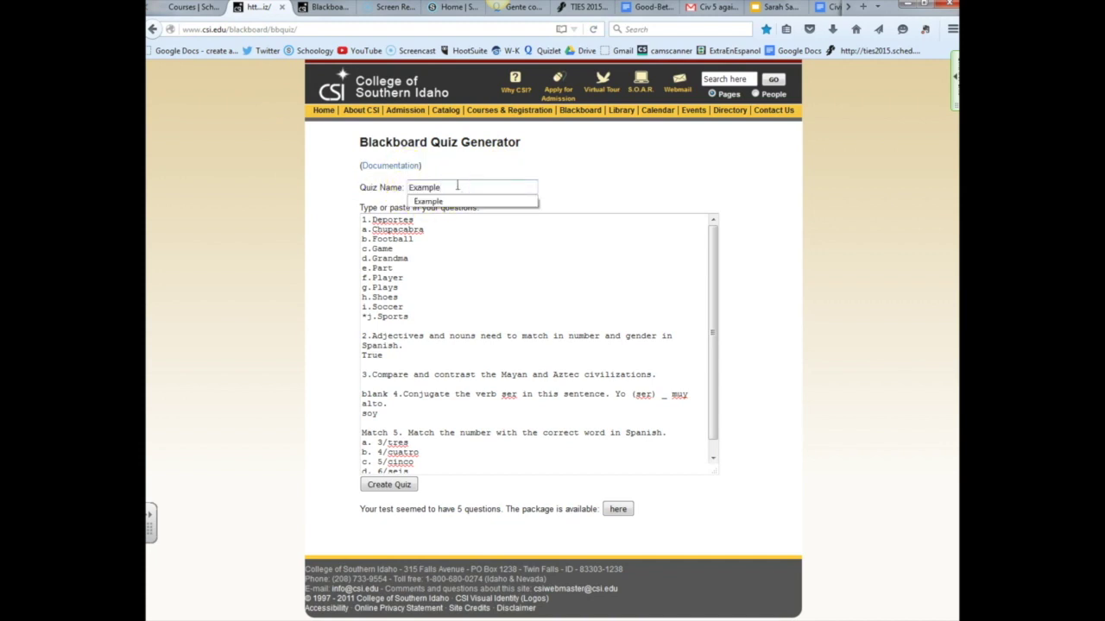
pyautogui.write('6')
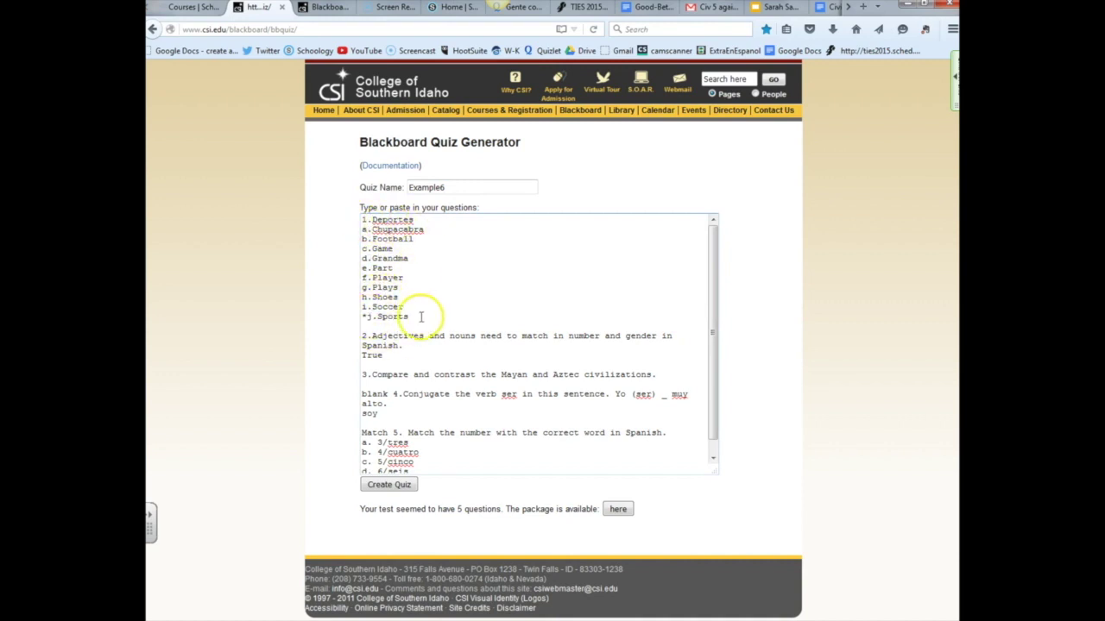
# Step: Examine how each question type is formatted in the quiz text, from the starred multiple-choice answer to the blank and matching questions
pyautogui.moveTo(372, 220); pyautogui.dragTo(383, 219)
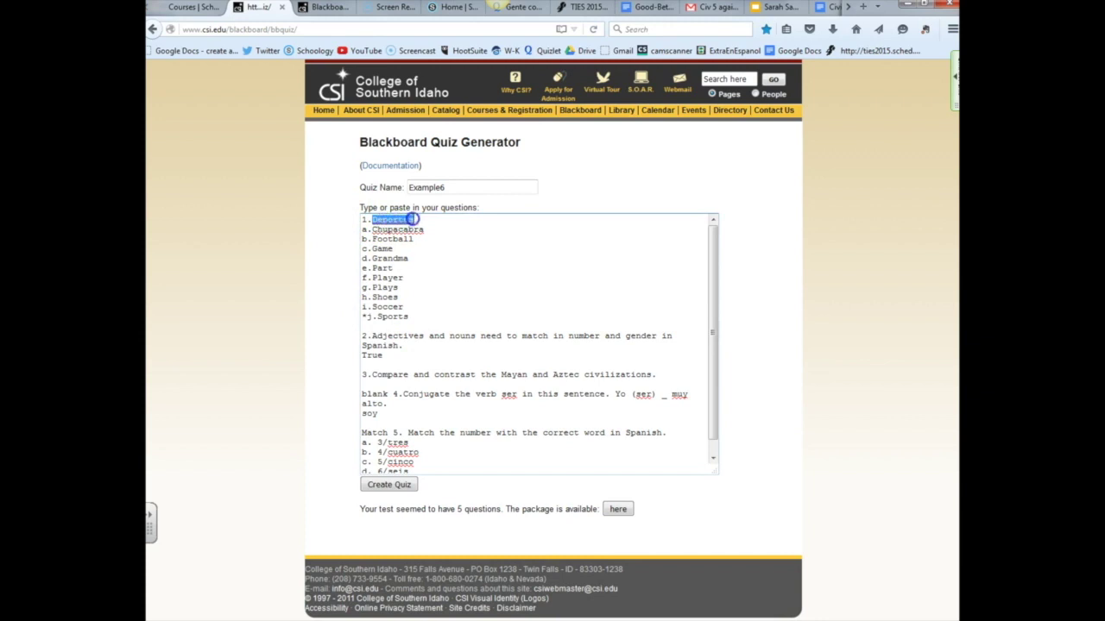
pyautogui.click(375, 321)
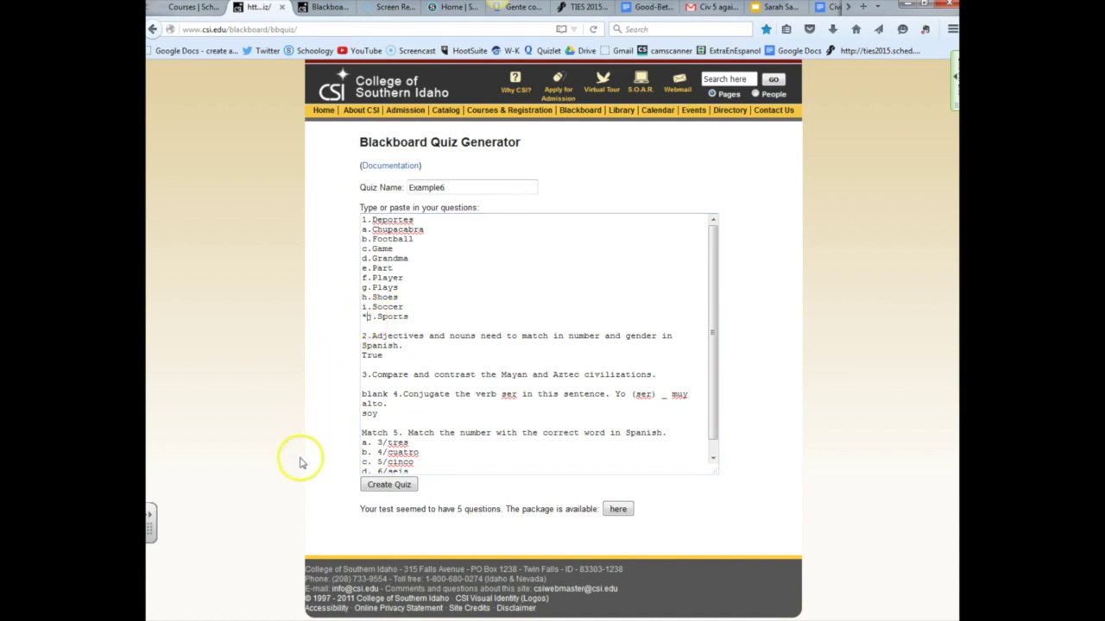
pyautogui.click(423, 316)
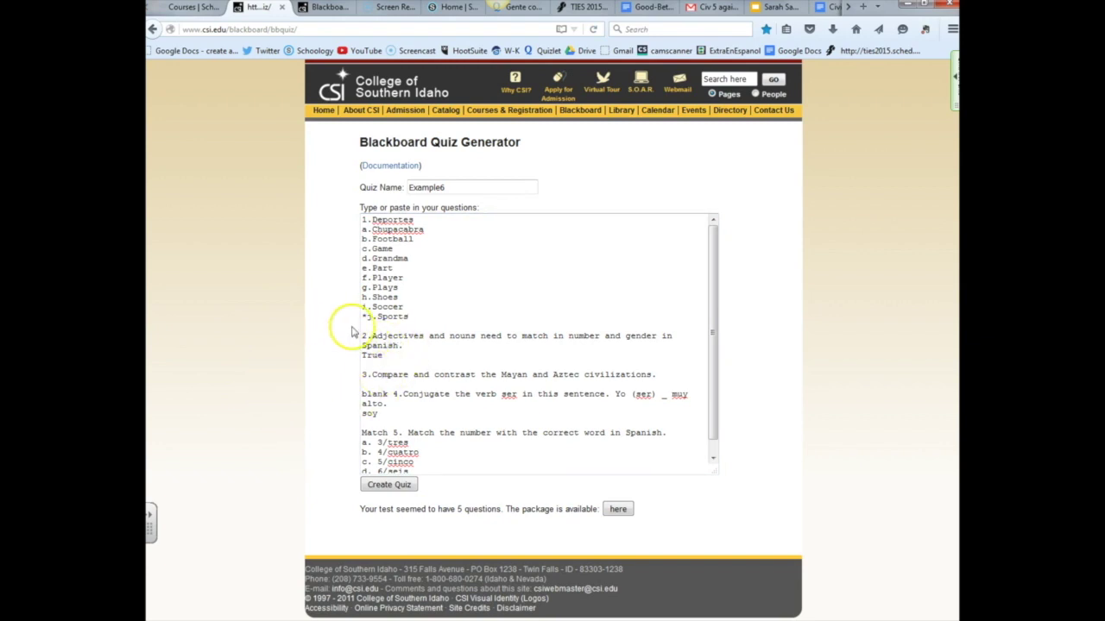
pyautogui.click(712, 333)
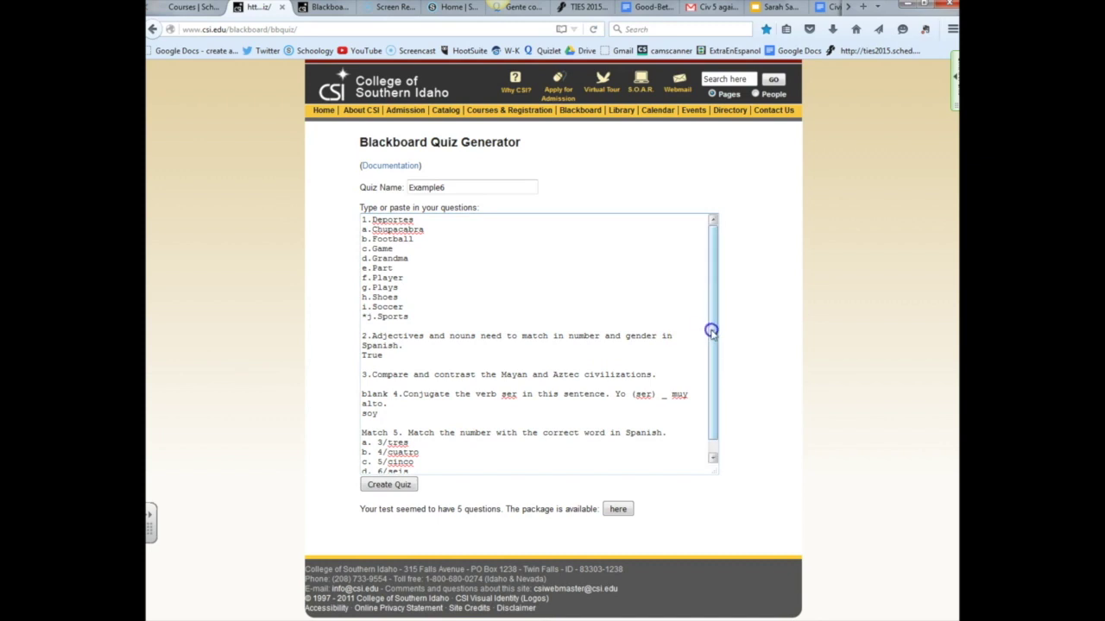
pyautogui.moveTo(711, 333); pyautogui.dragTo(711, 344)
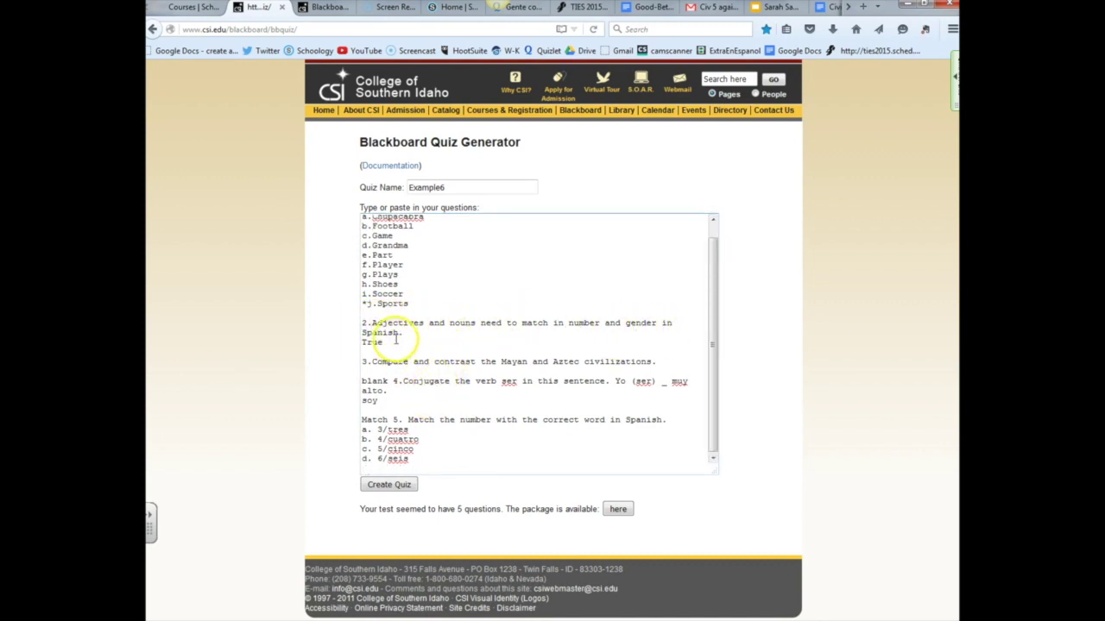
pyautogui.click(409, 304)
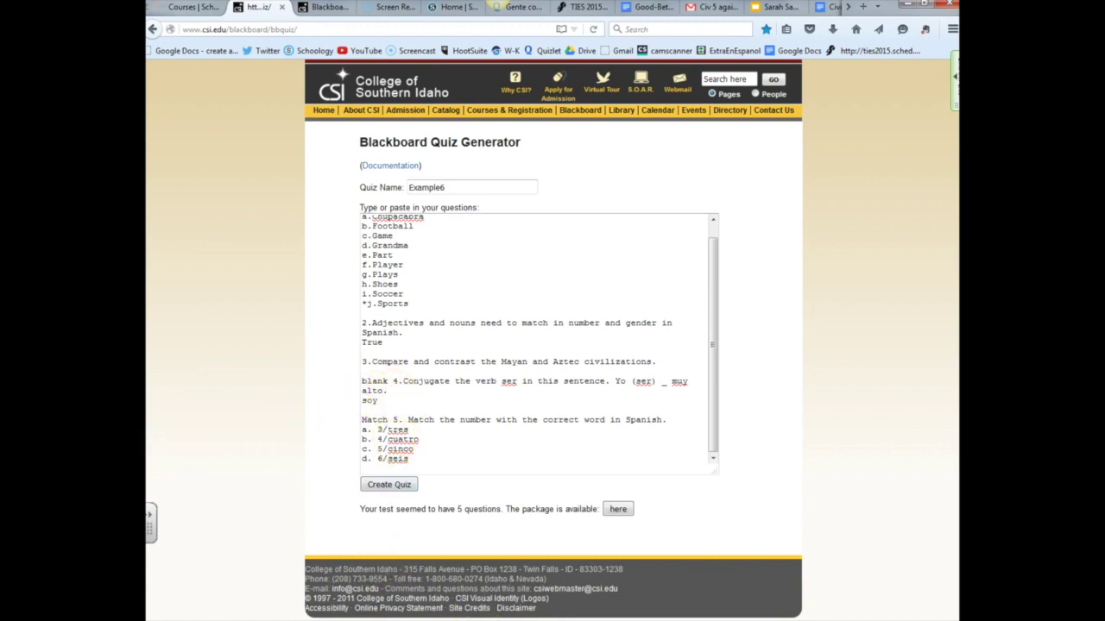
pyautogui.hotkey('alt', 'Tab')
pyautogui.click(322, 400)
pyautogui.scroll(1, 713, 320)
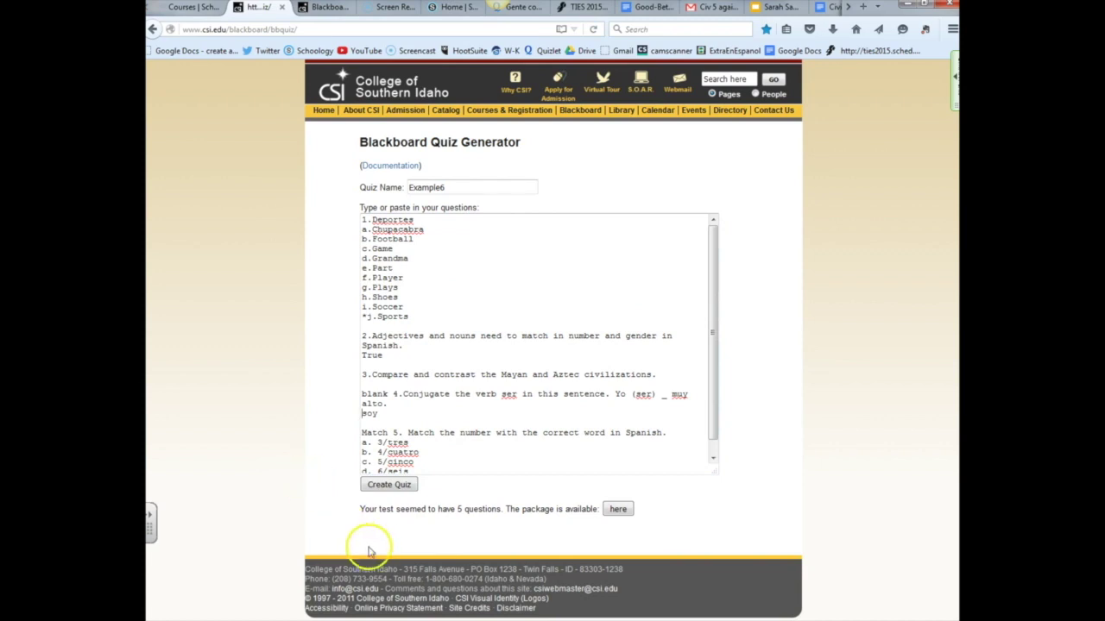
# Step: Create the quiz from the entered questions and save the generated package bbquiz.zip to the computer
pyautogui.click(388, 485)
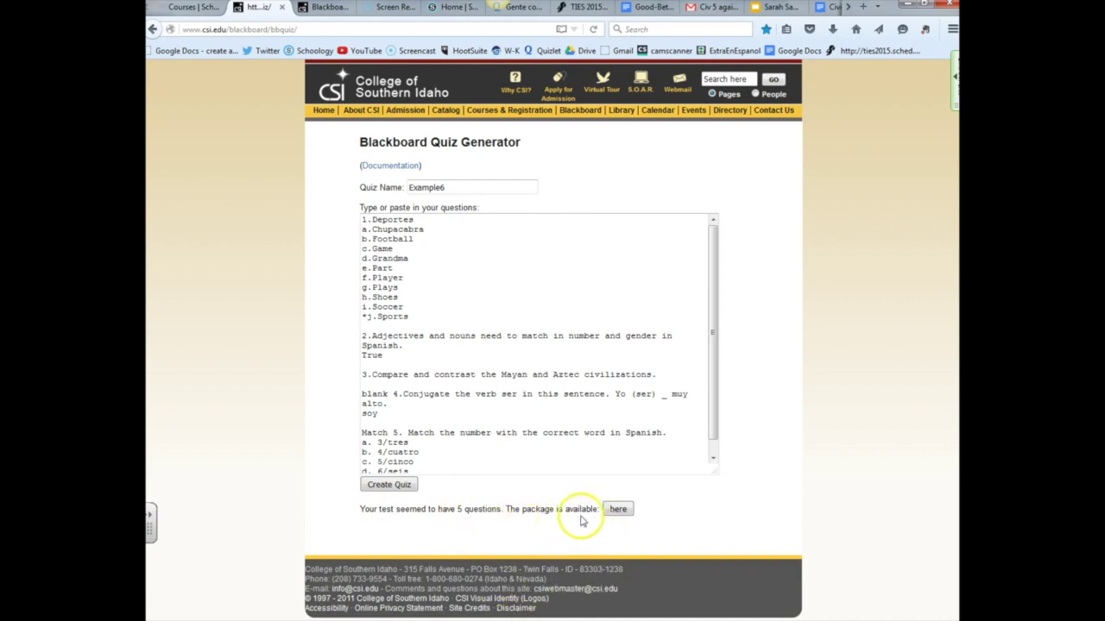
pyautogui.click(618, 510)
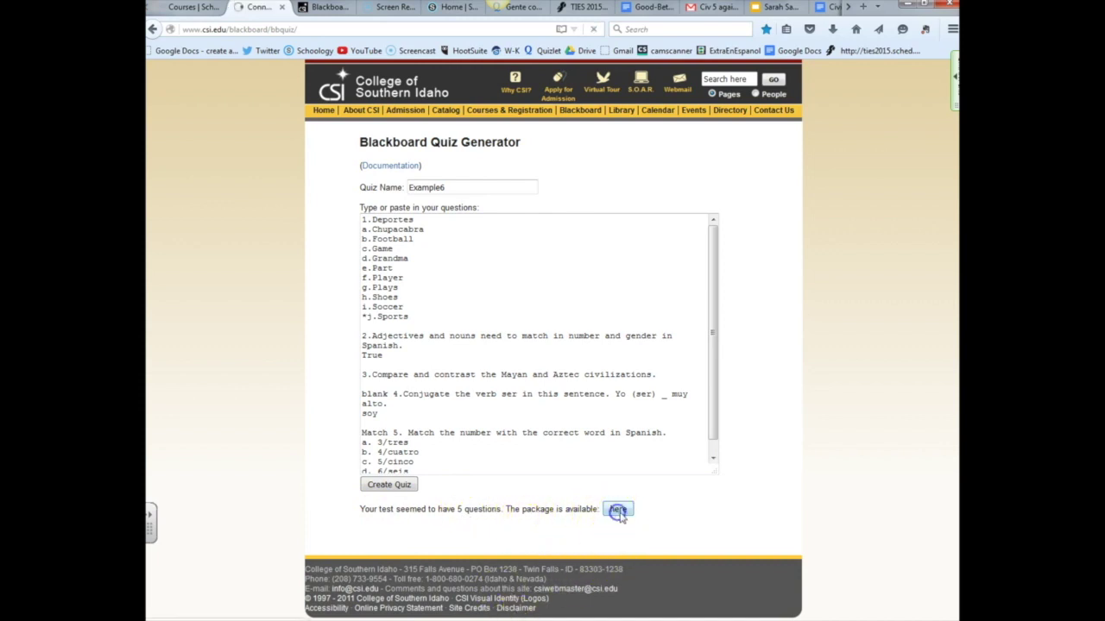
pyautogui.moveTo(756, 412); pyautogui.dragTo(566, 271)
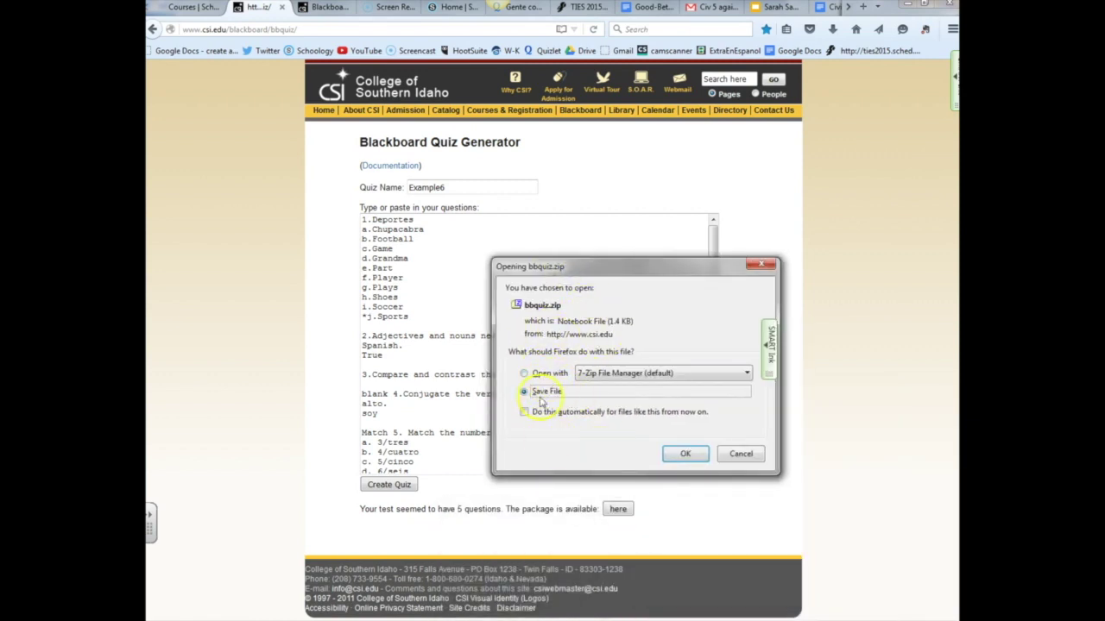
pyautogui.click(684, 455)
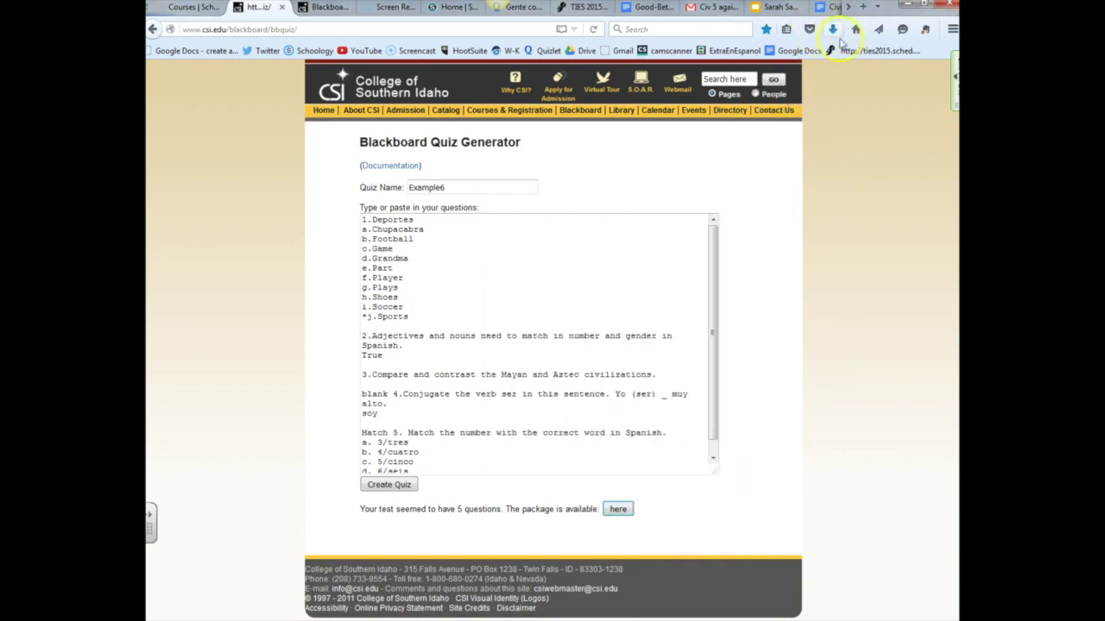
# Step: Find the newly downloaded bbquiz.zip in its folder, rename it Example6 and move it to the Desktop
pyautogui.click(834, 30)
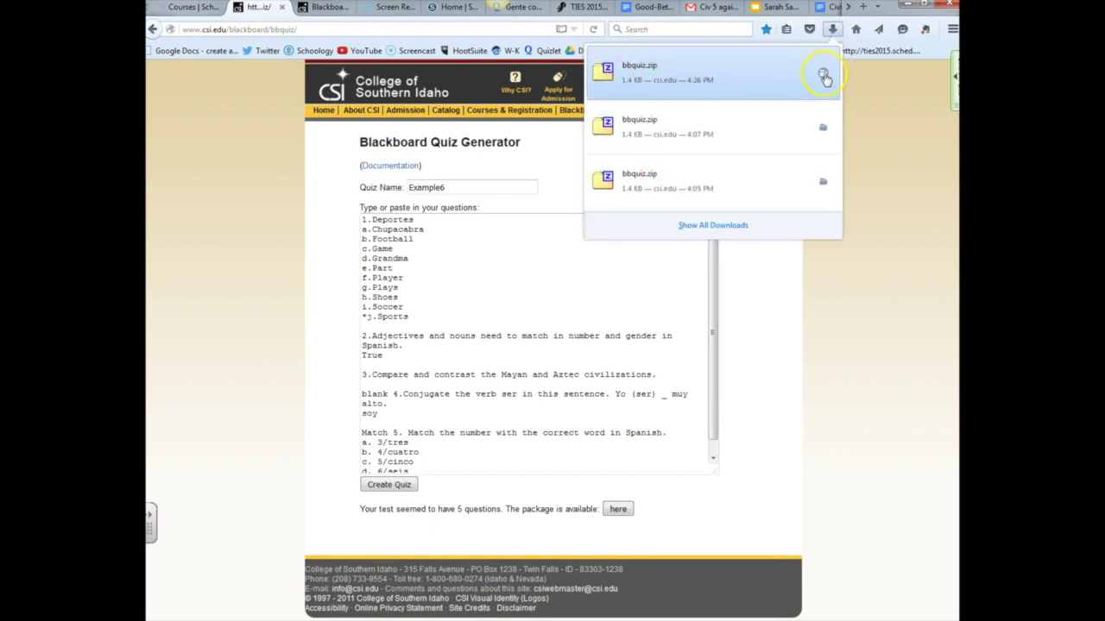
pyautogui.click(824, 77)
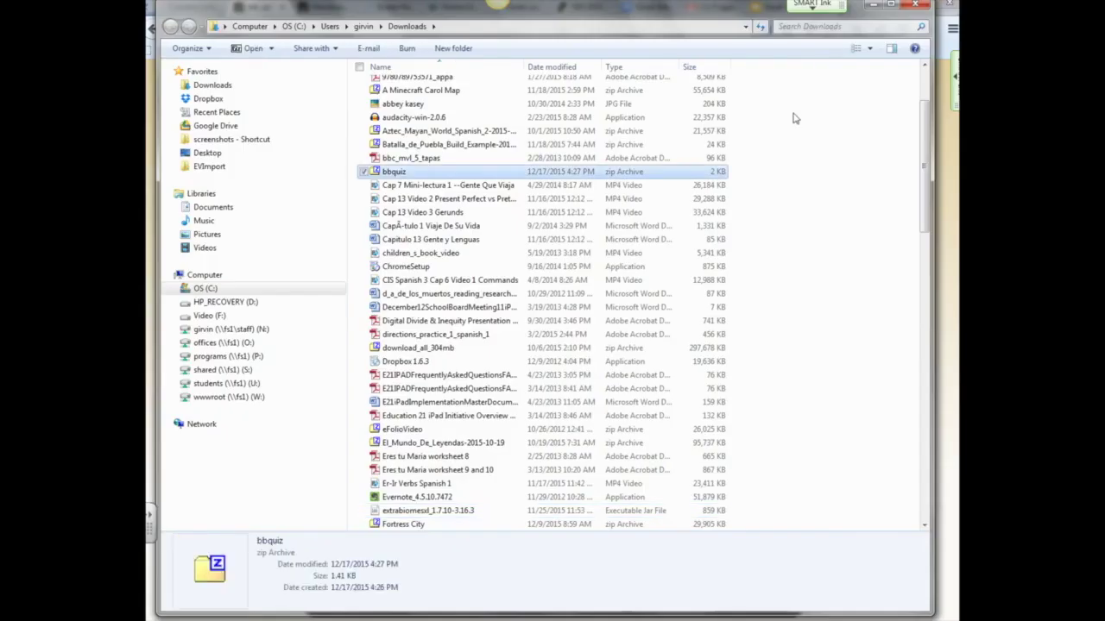
pyautogui.rightClick(394, 174)
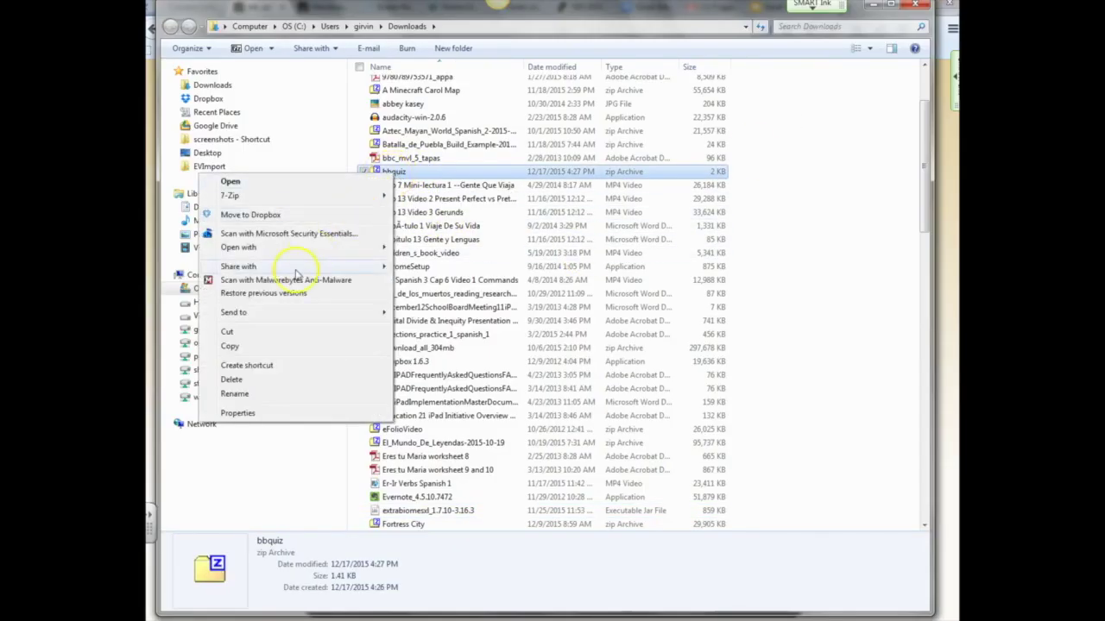
pyautogui.click(237, 394)
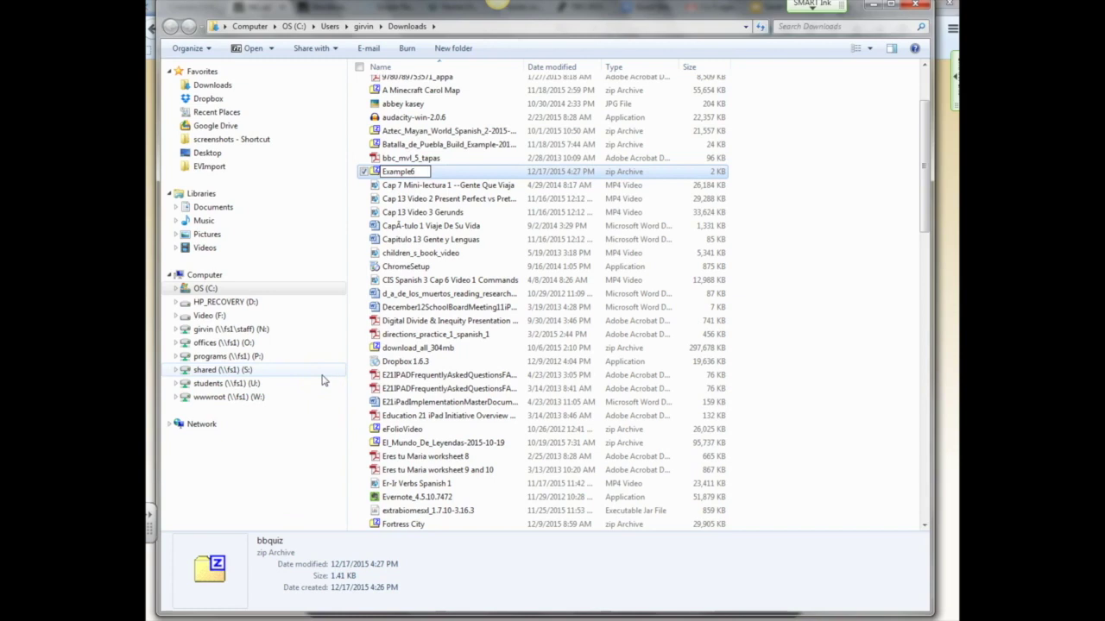
pyautogui.write('Example6')
pyautogui.press('Return')
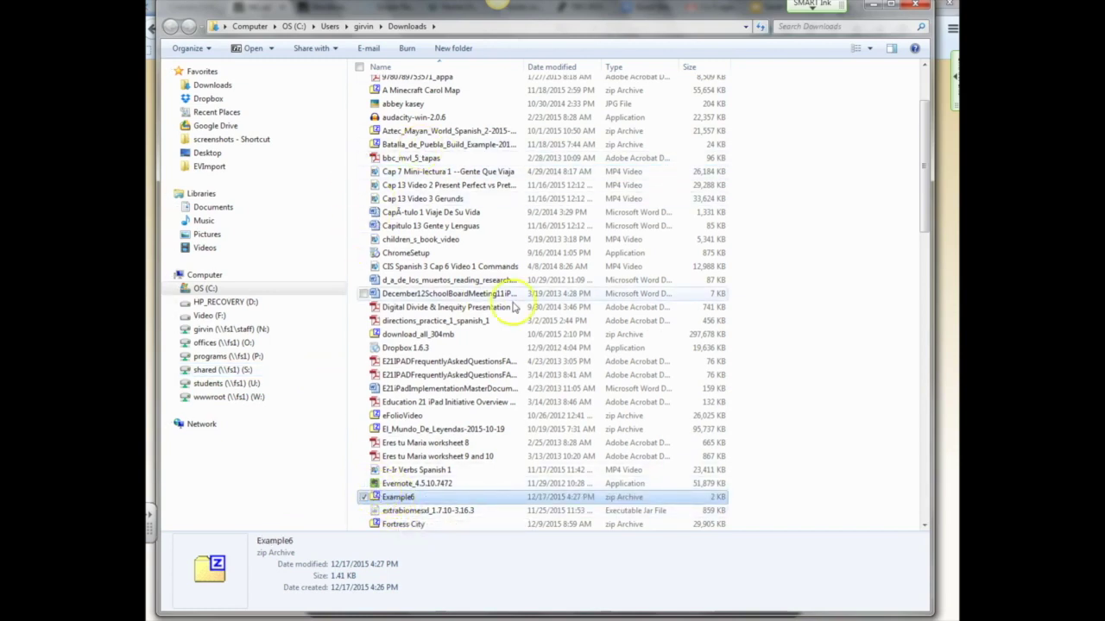
pyautogui.moveTo(372, 499); pyautogui.dragTo(207, 162)
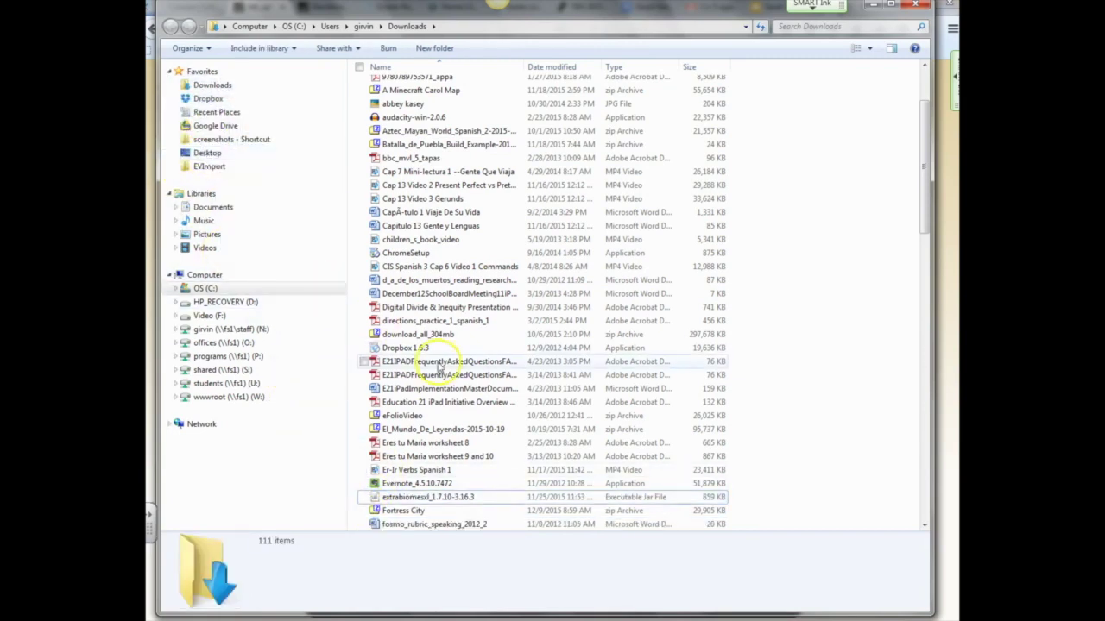
pyautogui.click(873, 10)
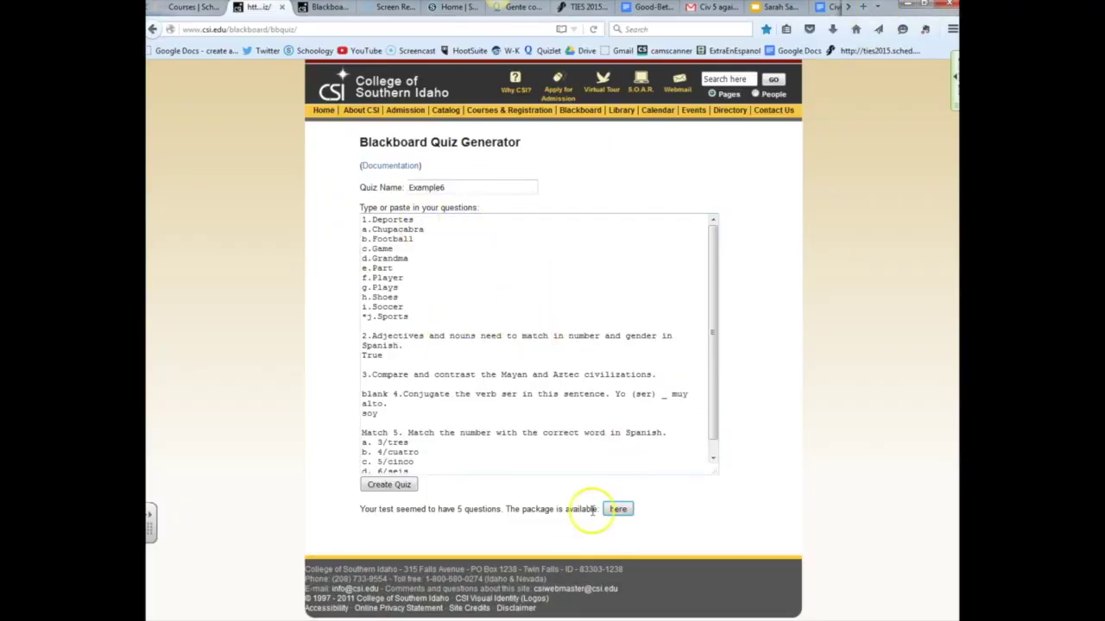
# Step: Switch to Schoology and open the course Folder Holder 15-16: Section 1
pyautogui.click(192, 8)
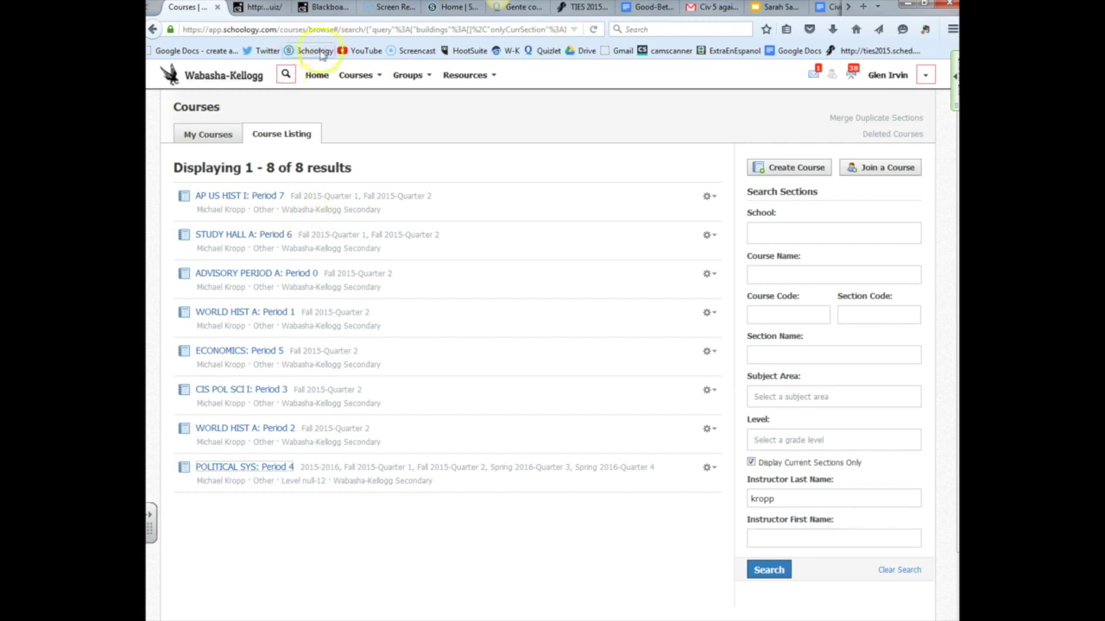
pyautogui.click(358, 76)
pyautogui.scroll(-5, 414, 164)
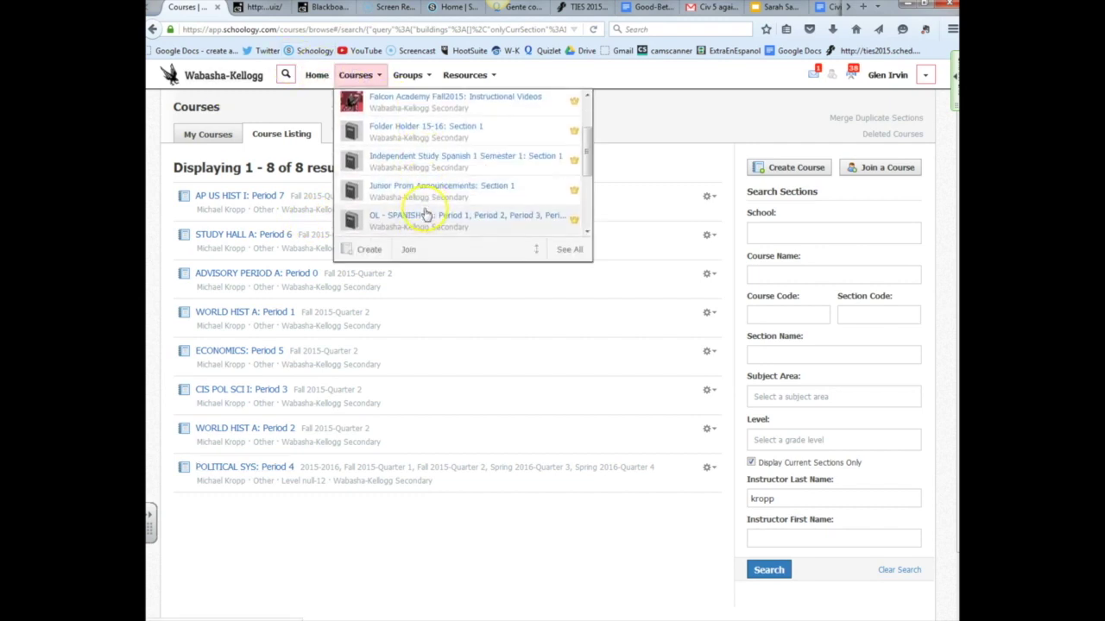
pyautogui.scroll(3, 426, 208)
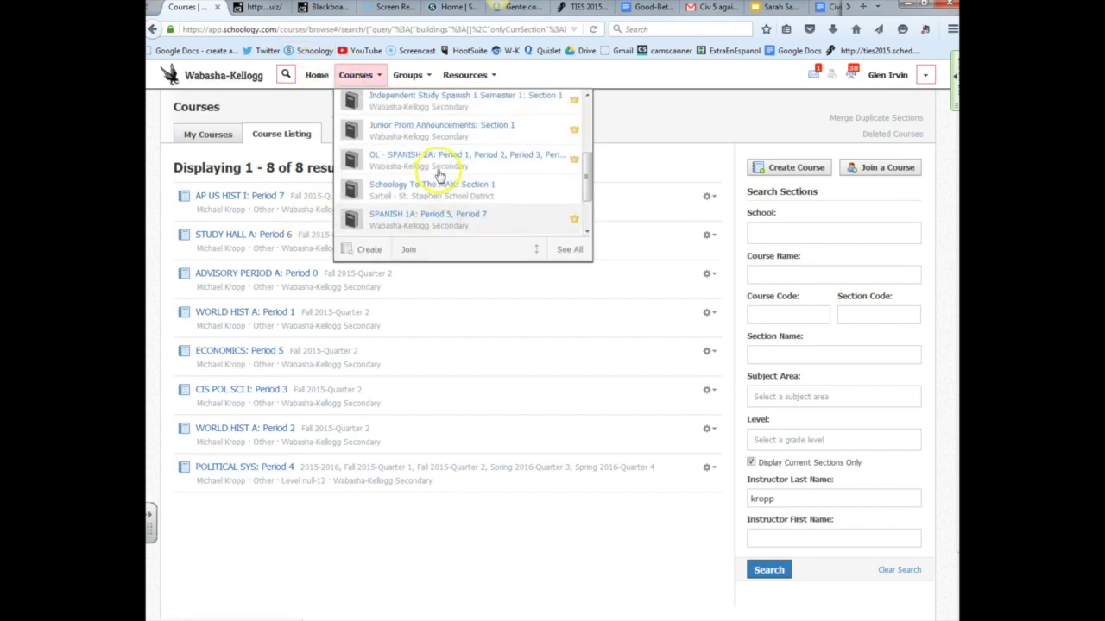
pyautogui.click(415, 134)
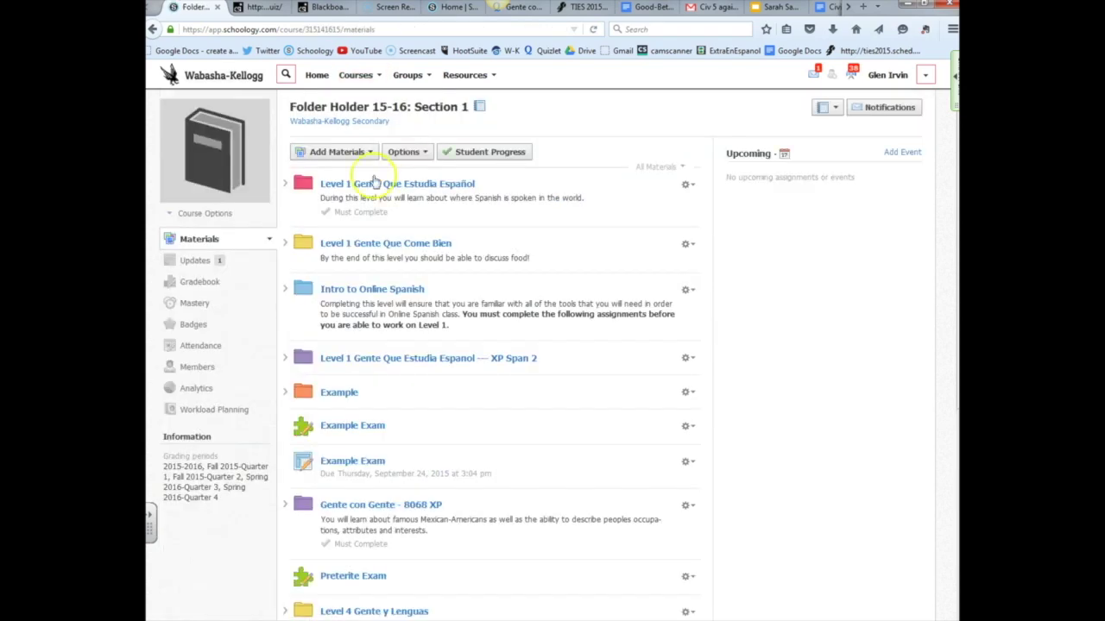
# Step: Add a test/quiz named Example6 to the course materials
pyautogui.click(349, 152)
pyautogui.click(346, 212)
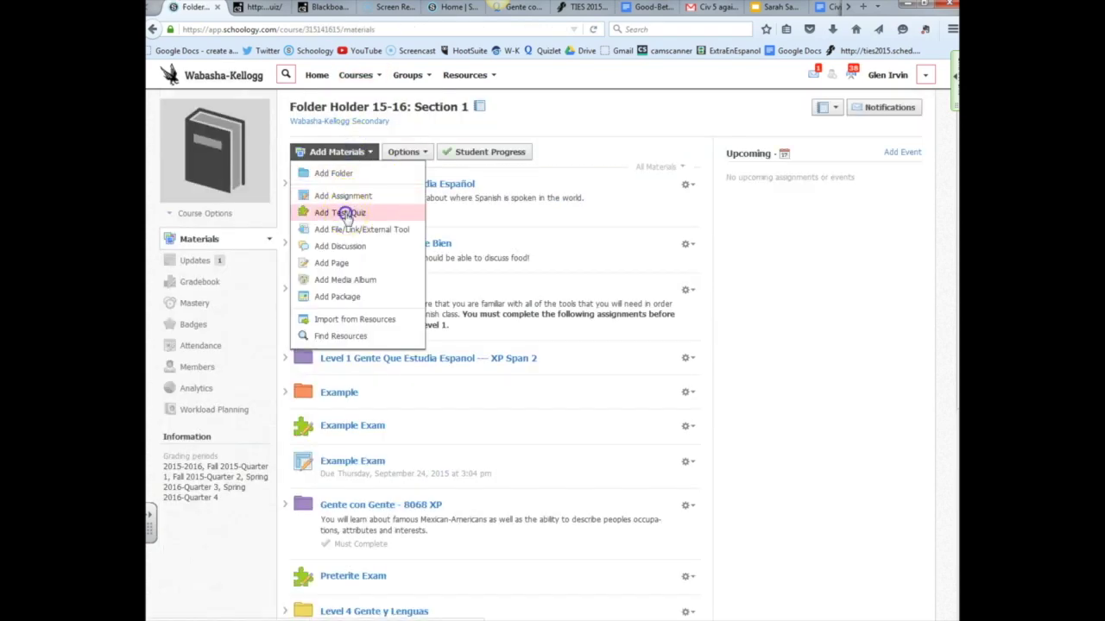
pyautogui.click(460, 208)
pyautogui.write('Example6')
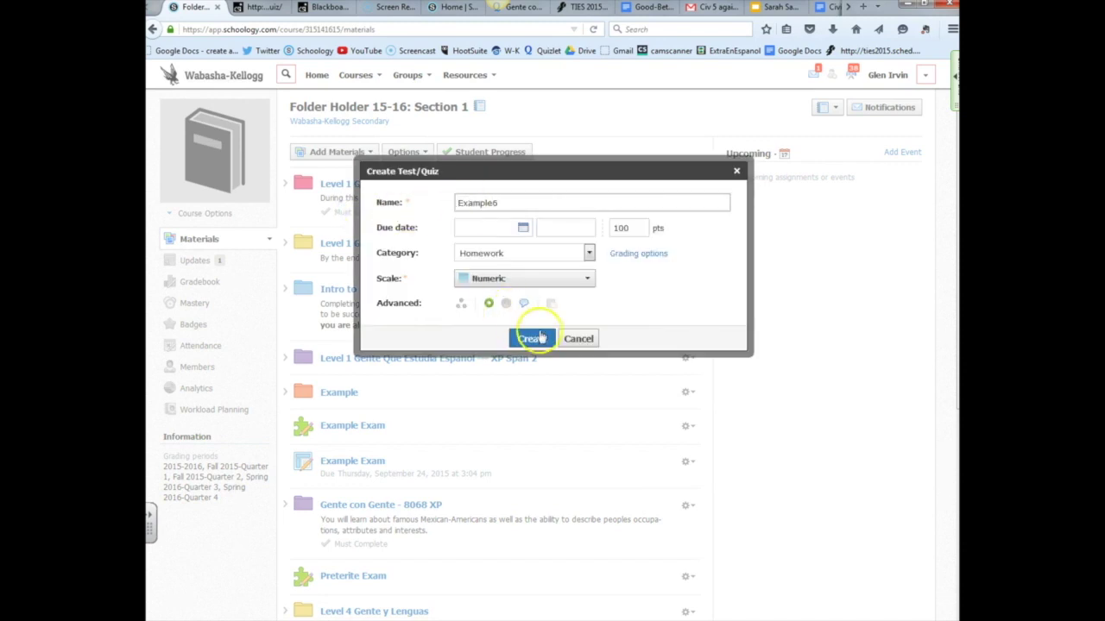
pyautogui.click(528, 340)
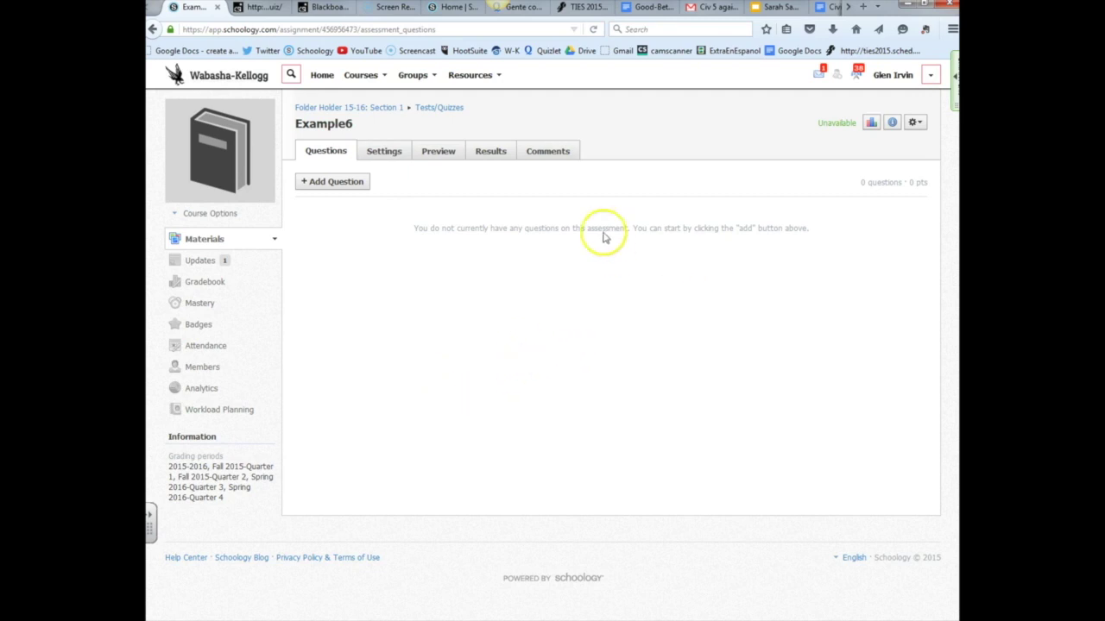
# Step: Import the questions from the Desktop file Example6.zip into the Example6 test as a Blackboard 7.1 - 9.0 import
pyautogui.click(315, 184)
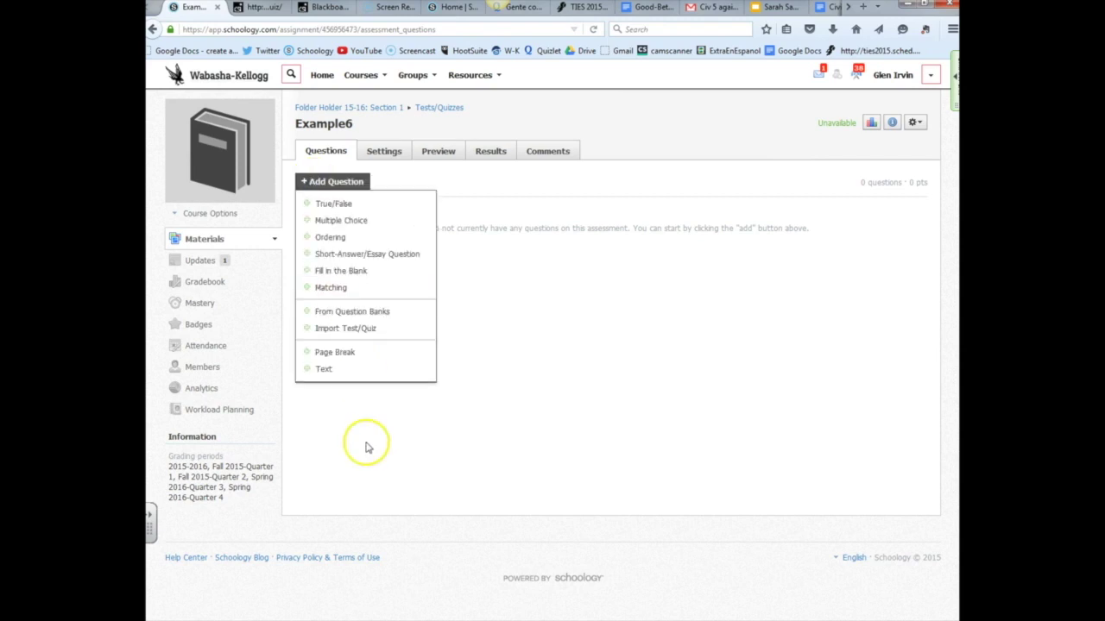
pyautogui.click(350, 328)
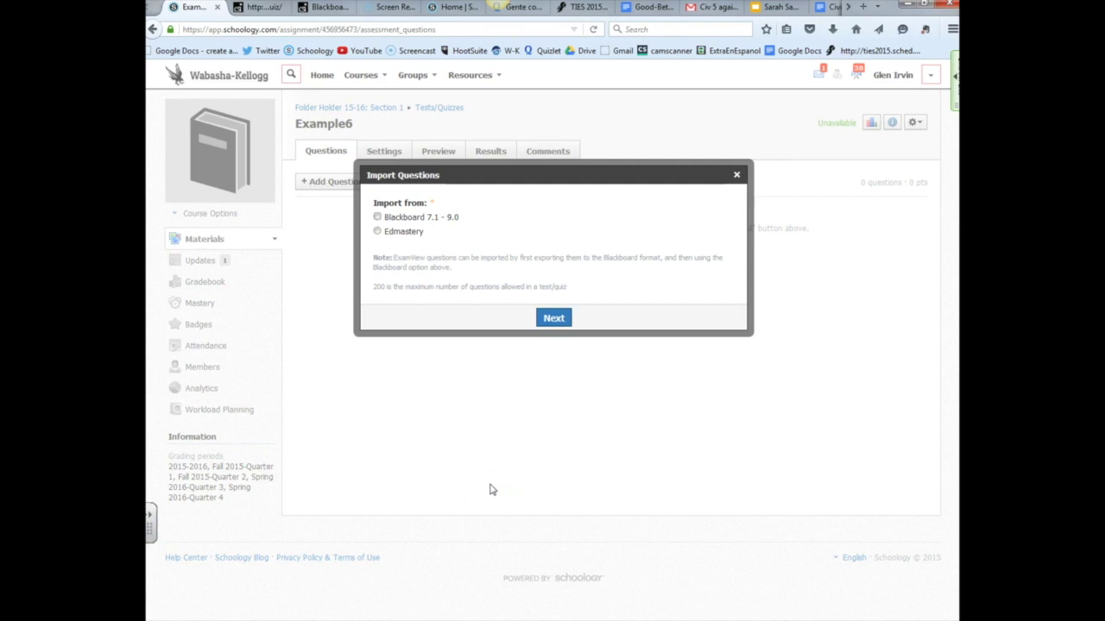
pyautogui.click(376, 217)
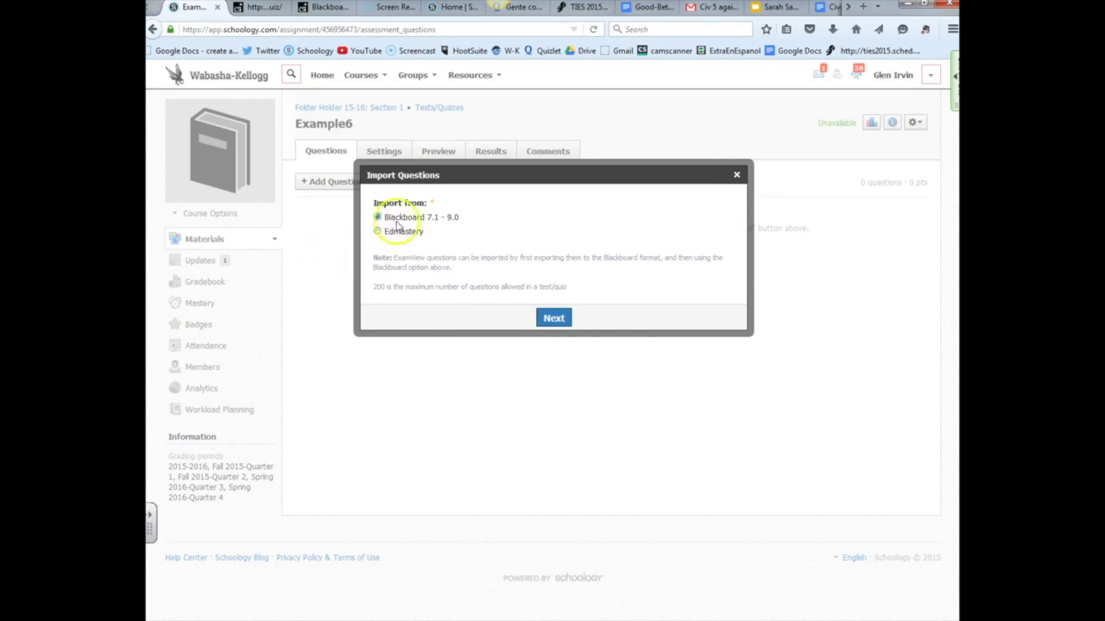
pyautogui.click(553, 317)
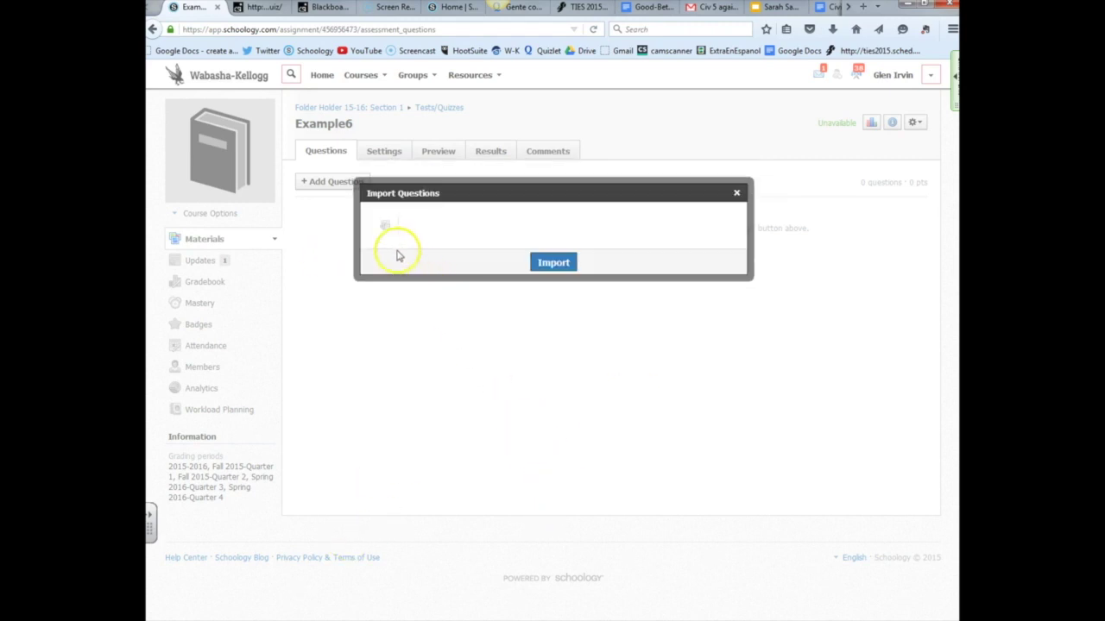
pyautogui.click(385, 229)
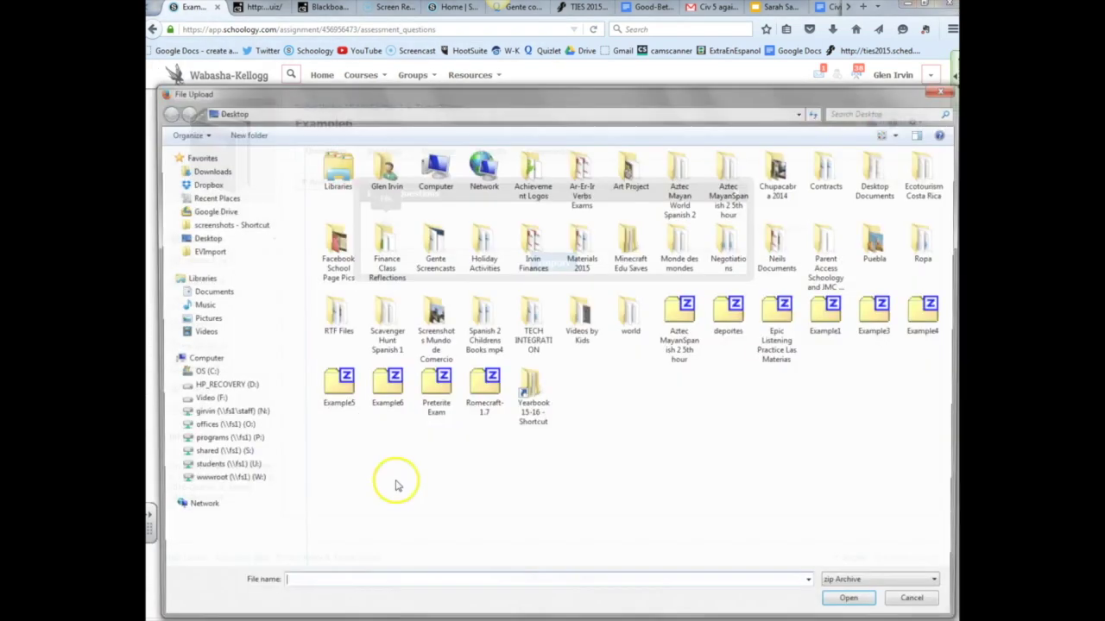
pyautogui.click(383, 399)
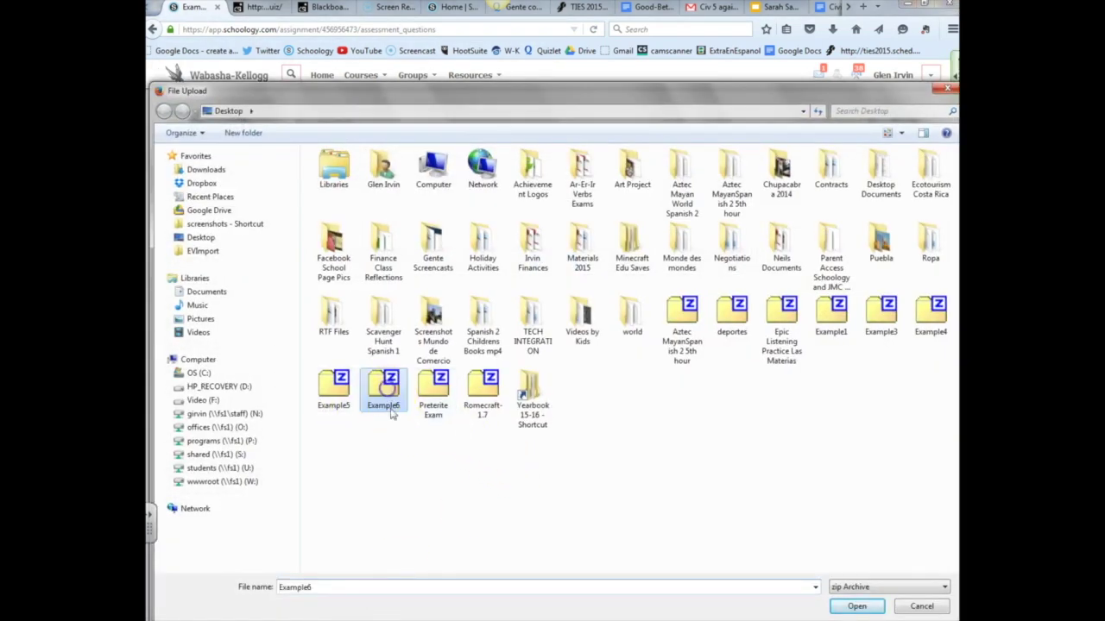
pyautogui.click(850, 607)
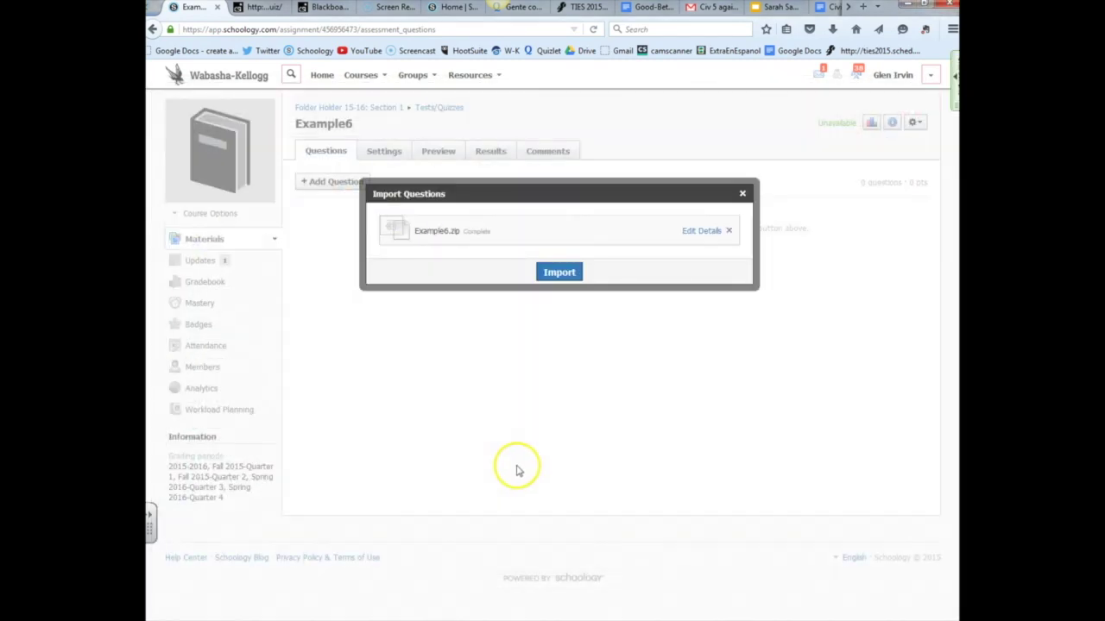
pyautogui.click(574, 274)
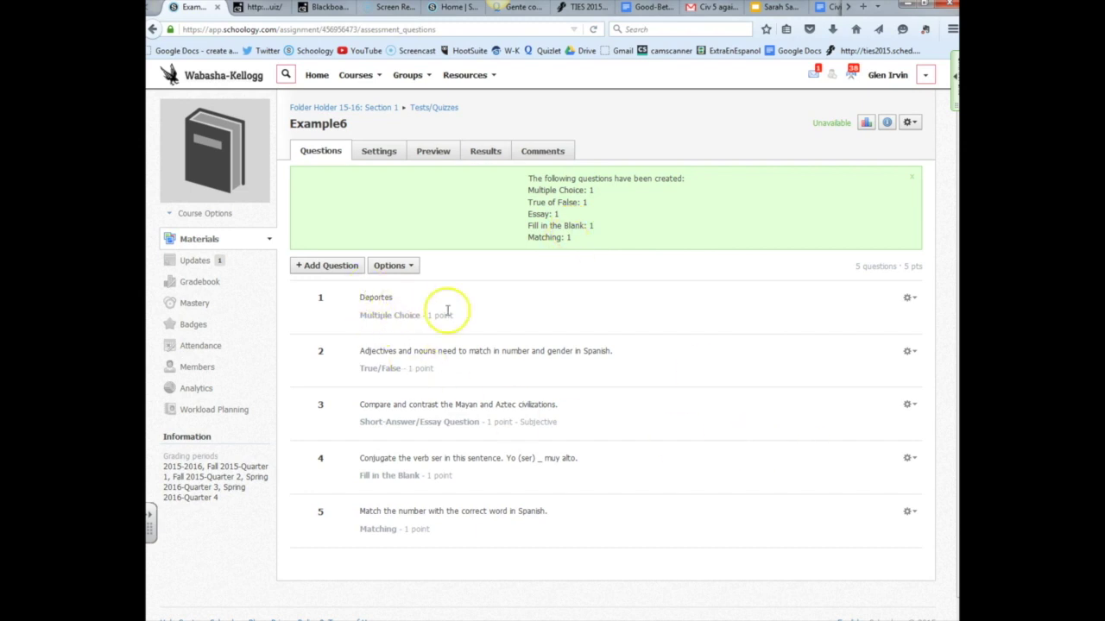
# Step: Open the imported multiple choice question Deportes, review its choices, marked correct answer and grading, and return to the question list
pyautogui.click(908, 299)
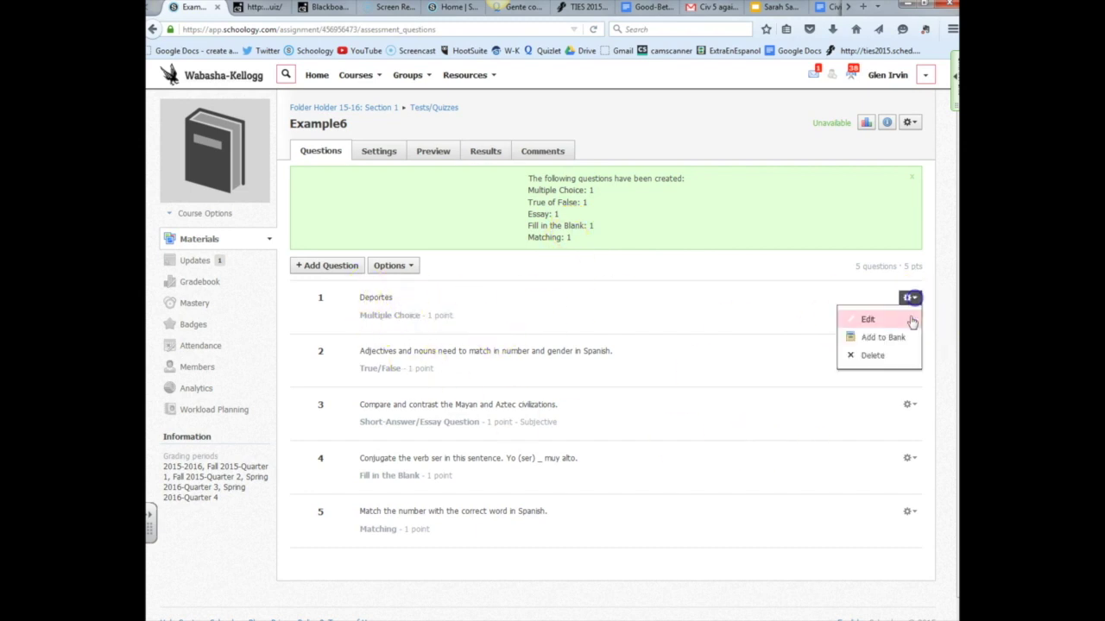
pyautogui.click(908, 319)
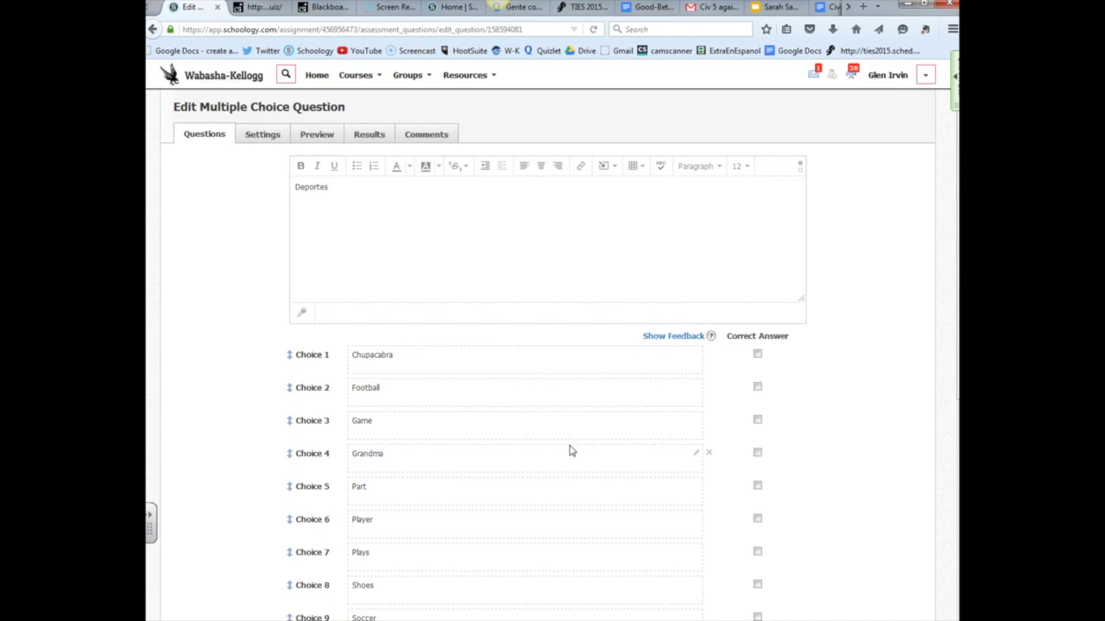
pyautogui.scroll(-5, 569, 448)
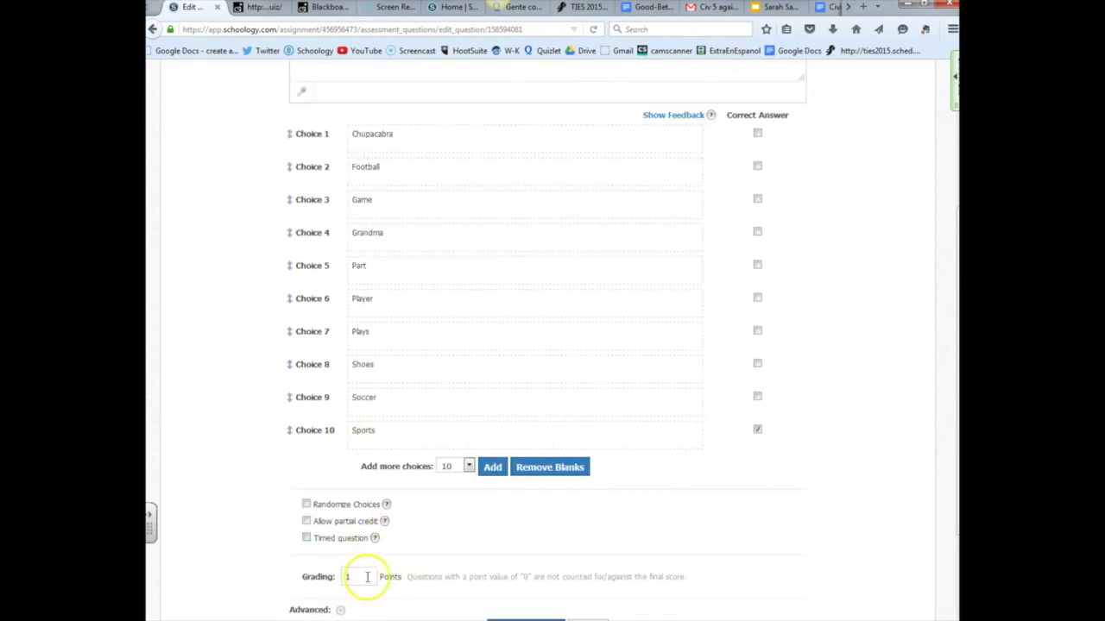
pyautogui.scroll(3, 437, 492)
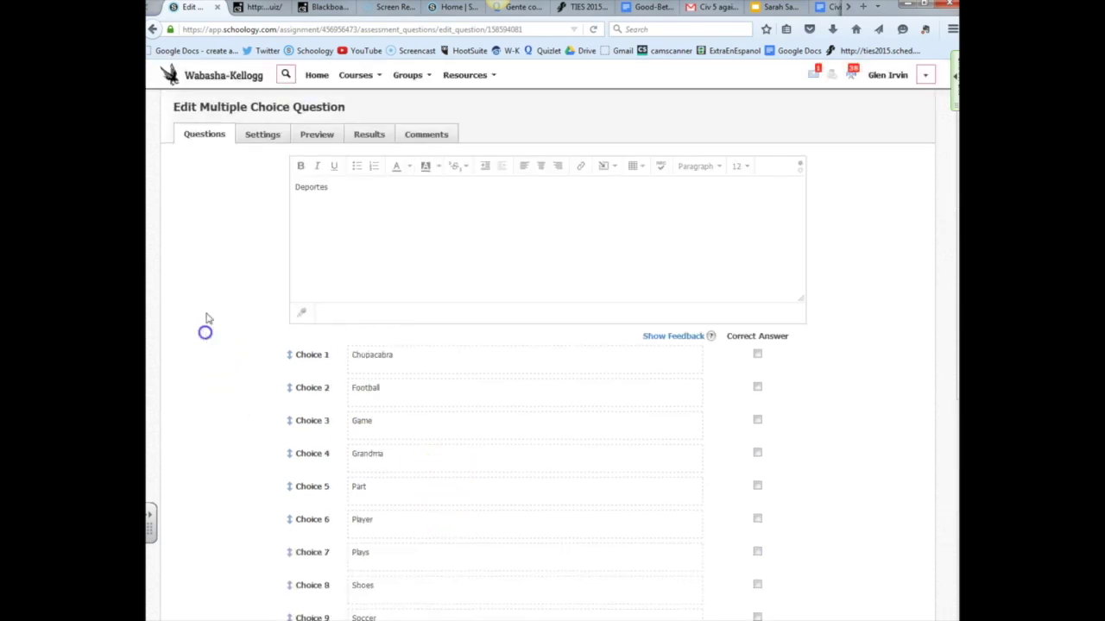
pyautogui.click(231, 142)
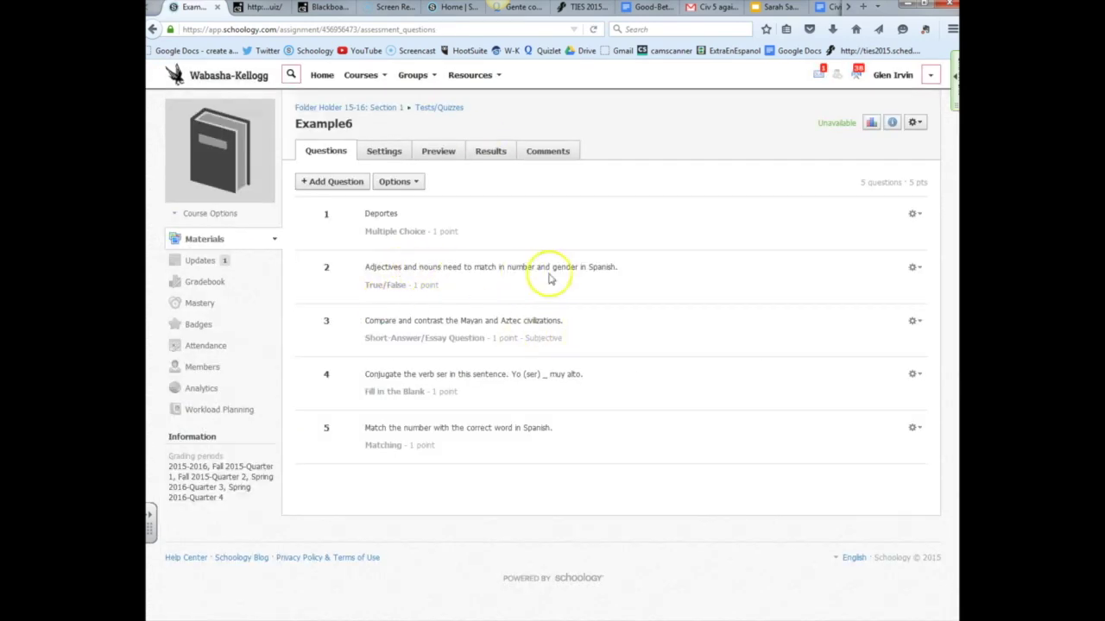
# Step: Open the true/false question about adjectives and nouns, check its correct answer, and return to the question list
pyautogui.click(915, 267)
pyautogui.click(909, 286)
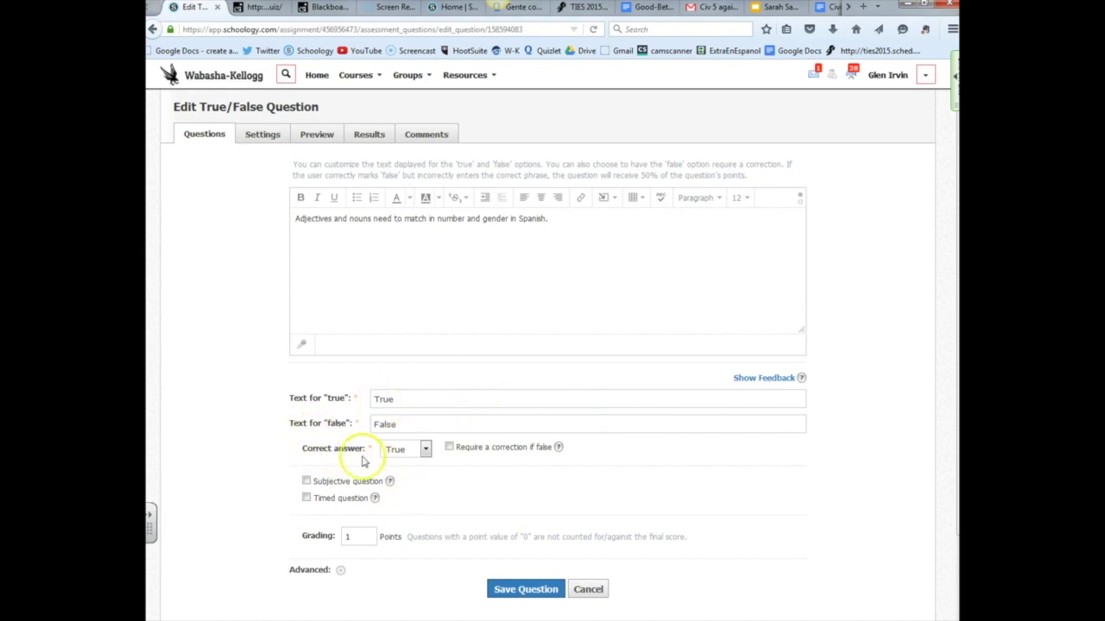
pyautogui.click(226, 140)
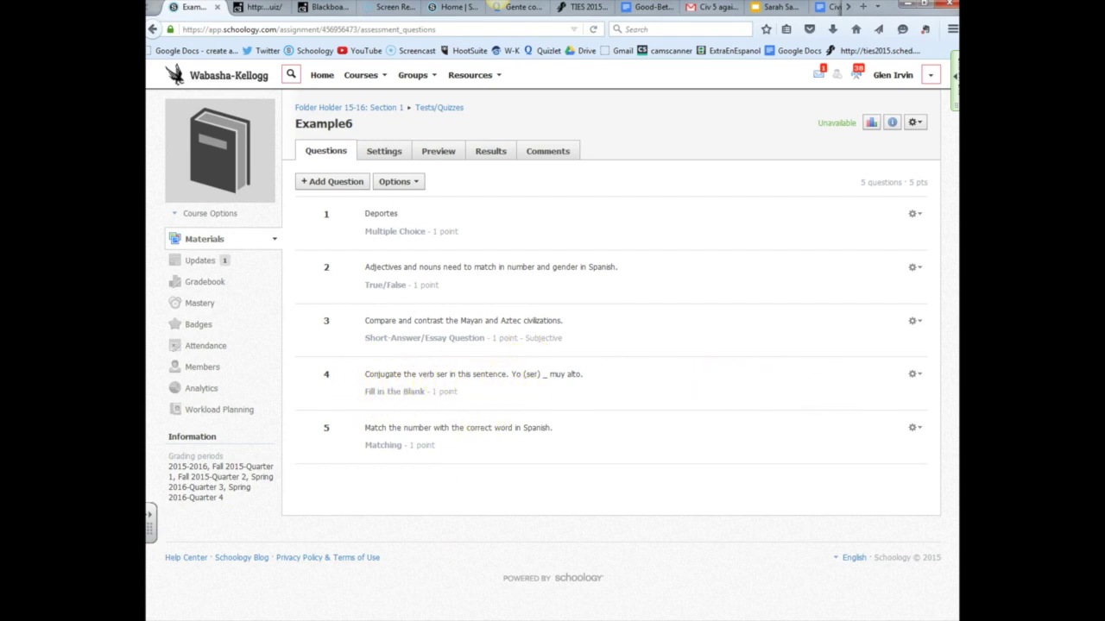
# Step: Edit the fill in the blank question about the verb ser, enter soy as Answer 1 and save it
pyautogui.click(913, 375)
pyautogui.click(906, 399)
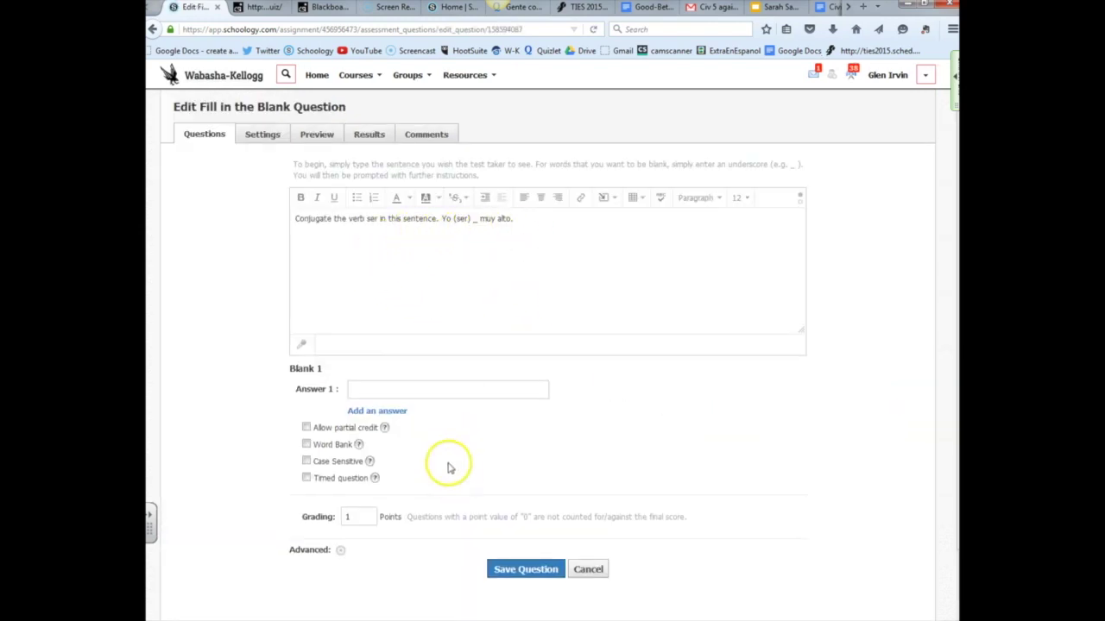
pyautogui.click(391, 391)
pyautogui.write('soy')
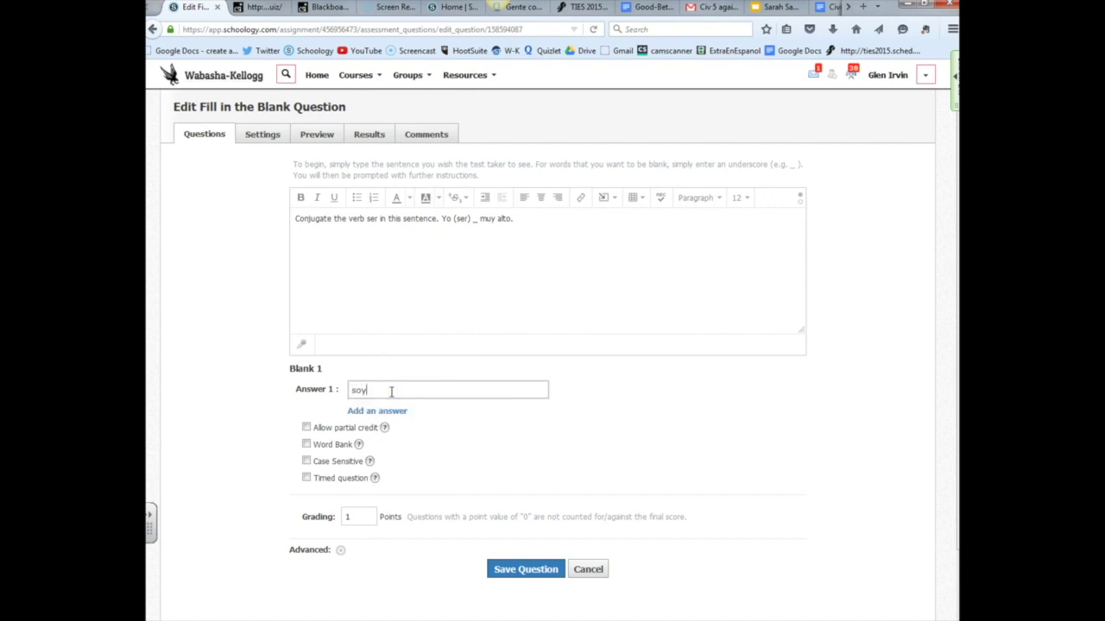
pyautogui.click(173, 403)
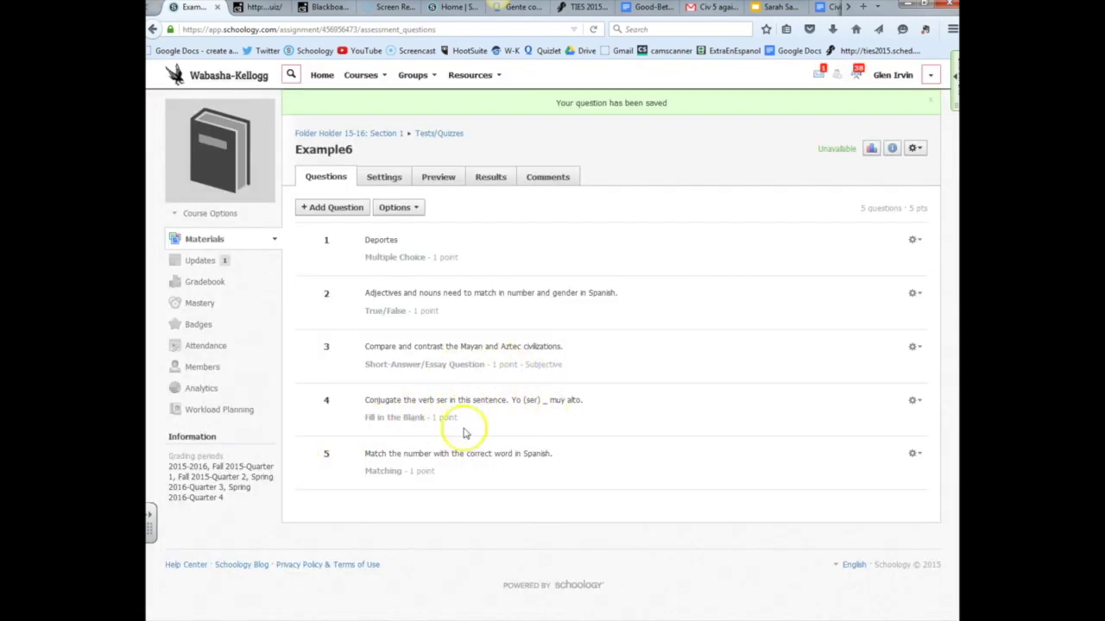
# Step: Edit the matching question to allow partial credit, set its grading to 10 points and save it
pyautogui.click(915, 453)
pyautogui.click(870, 474)
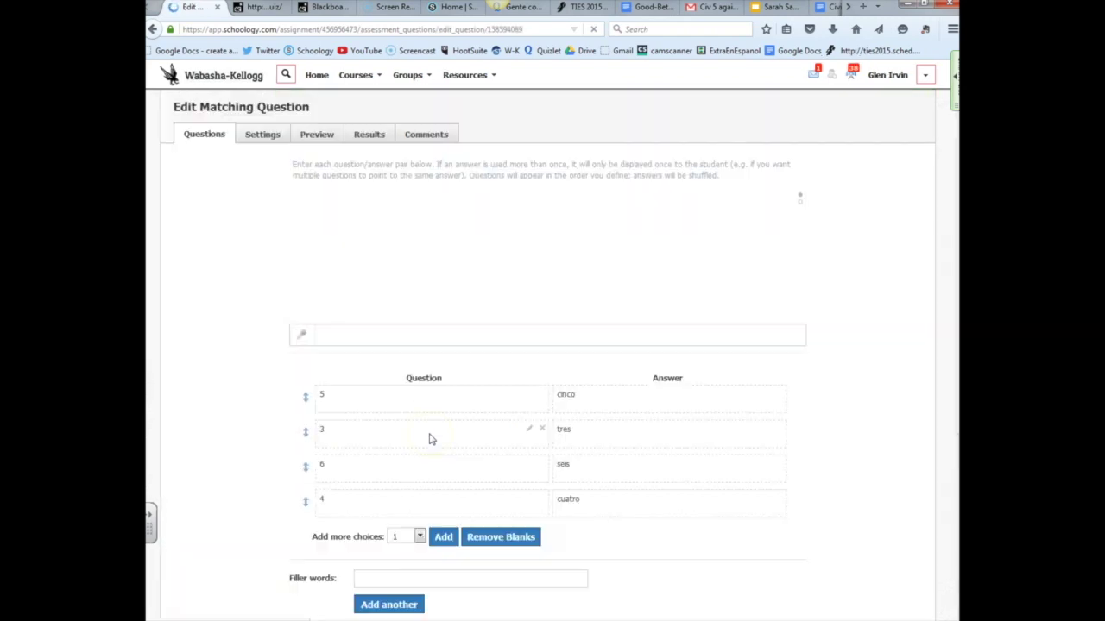
pyautogui.scroll(-2, 285, 179)
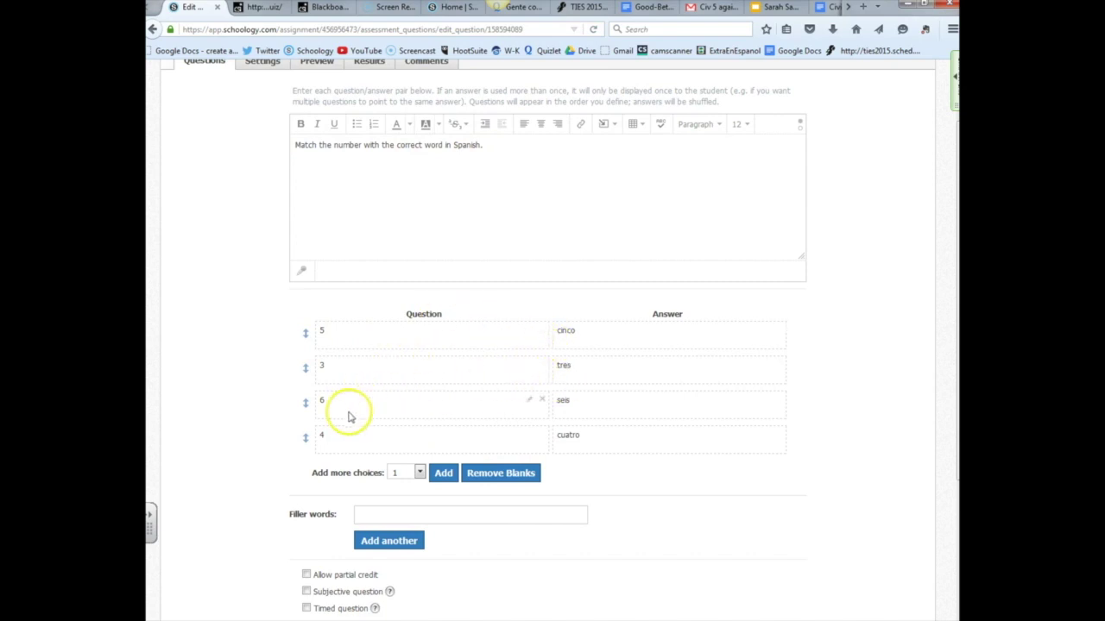
pyautogui.scroll(-3, 250, 424)
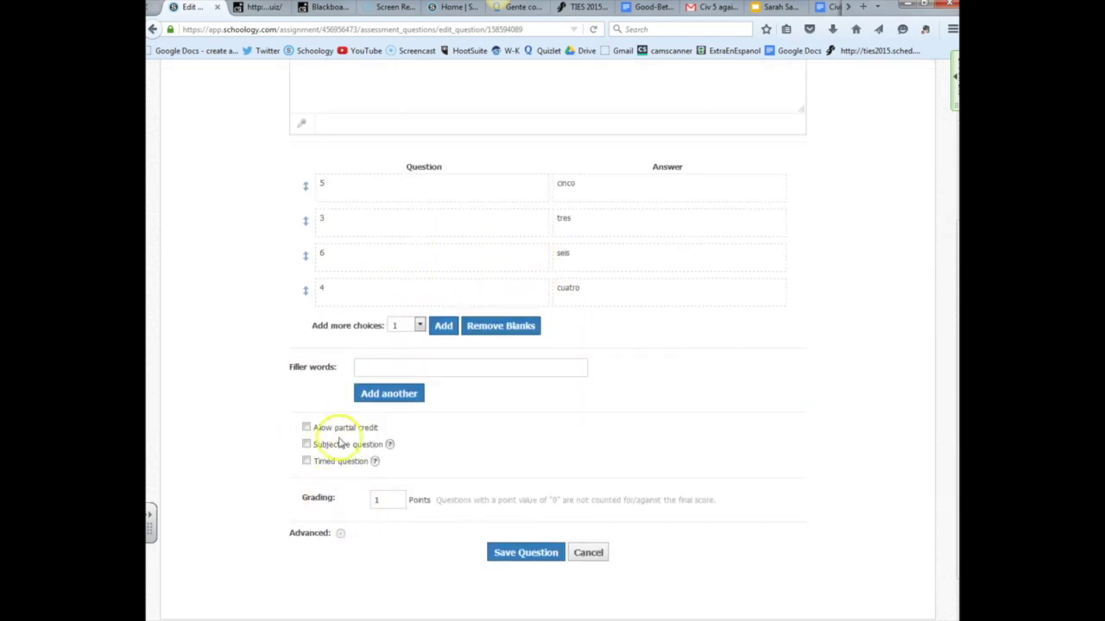
pyautogui.click(306, 427)
pyautogui.doubleClick(392, 500)
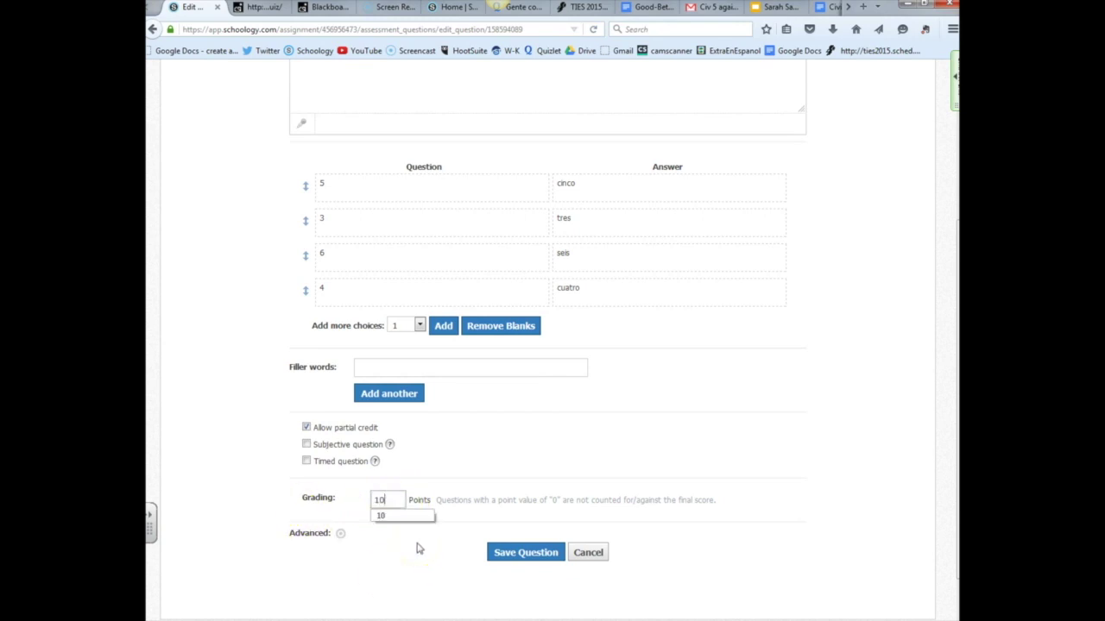
pyautogui.write('10')
pyautogui.click(666, 394)
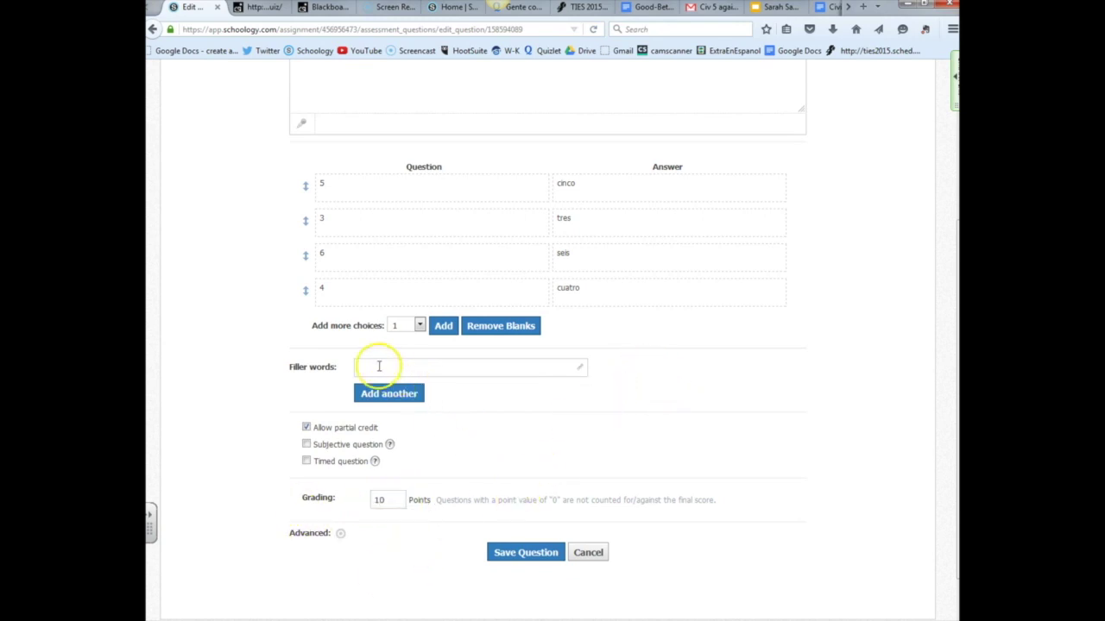
pyautogui.click(378, 366)
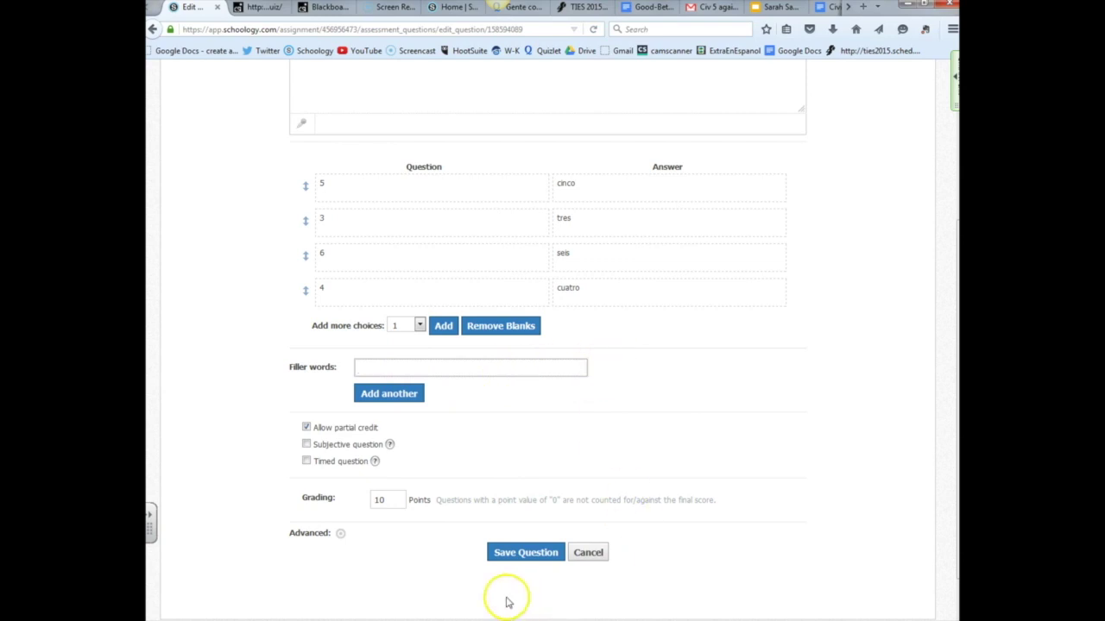
pyautogui.click(526, 553)
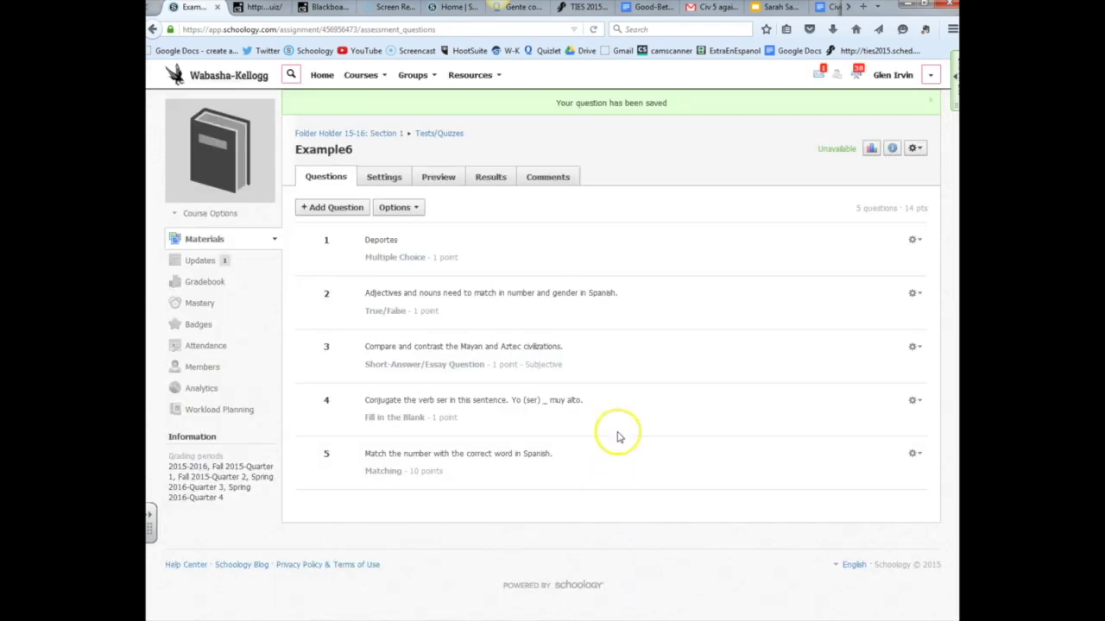
# Step: Set the test's availability to Available now in its settings and save the changes
pyautogui.click(384, 177)
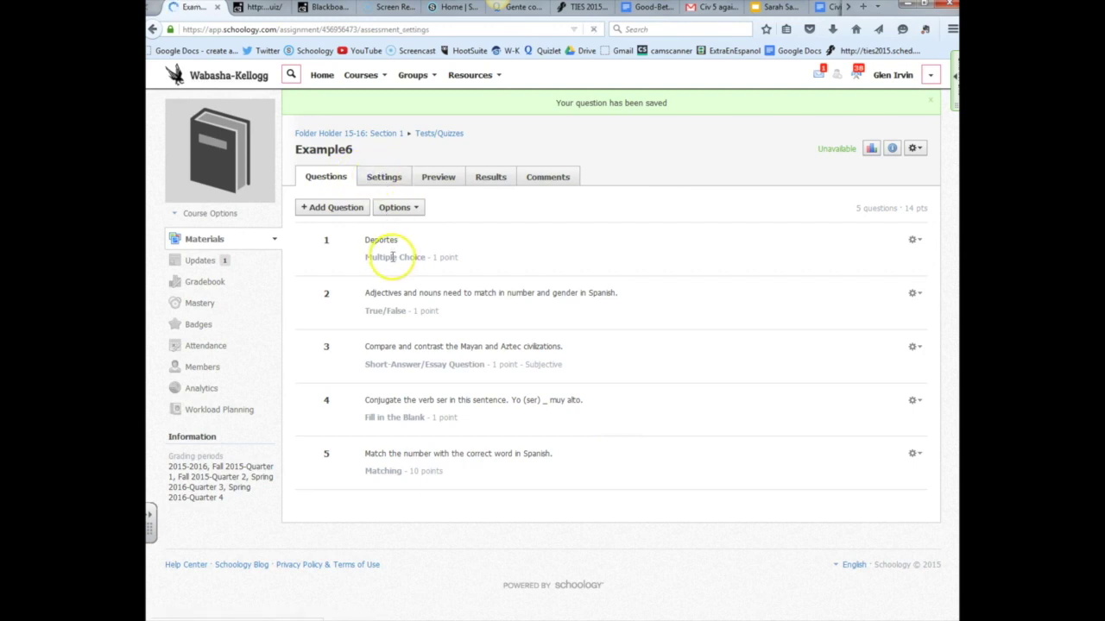
pyautogui.click(448, 320)
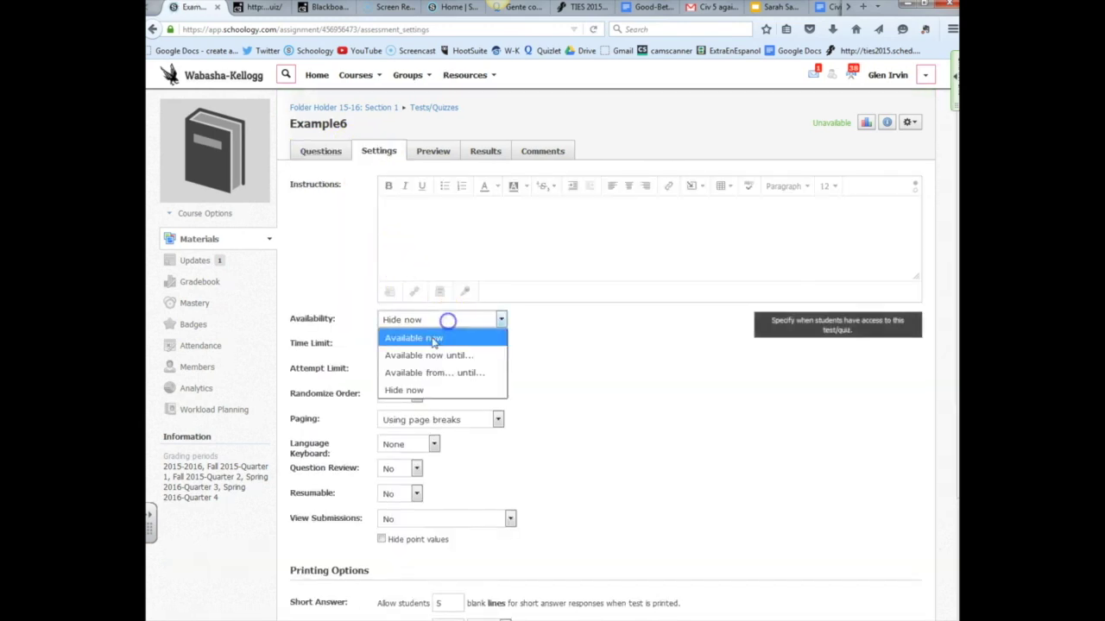
pyautogui.click(431, 340)
pyautogui.scroll(-3, 506, 458)
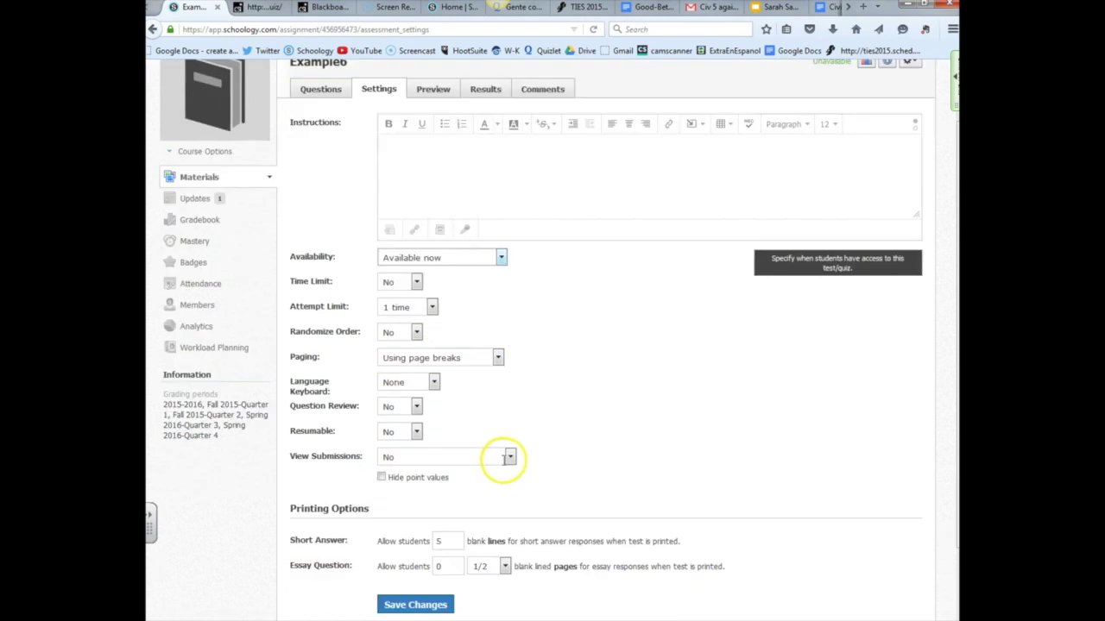
pyautogui.click(439, 516)
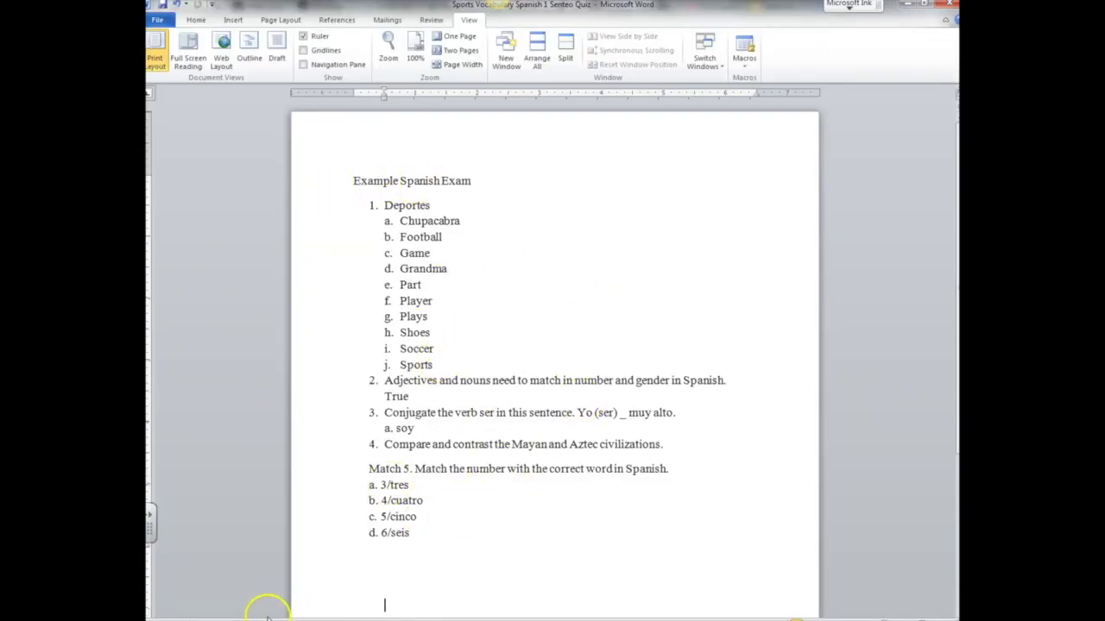
# Step: Review the Example6 question list, the Blackboard Quiz Generator page and its documentation, and return to the test in Schoology
pyautogui.hotkey('alt', 'Tab')
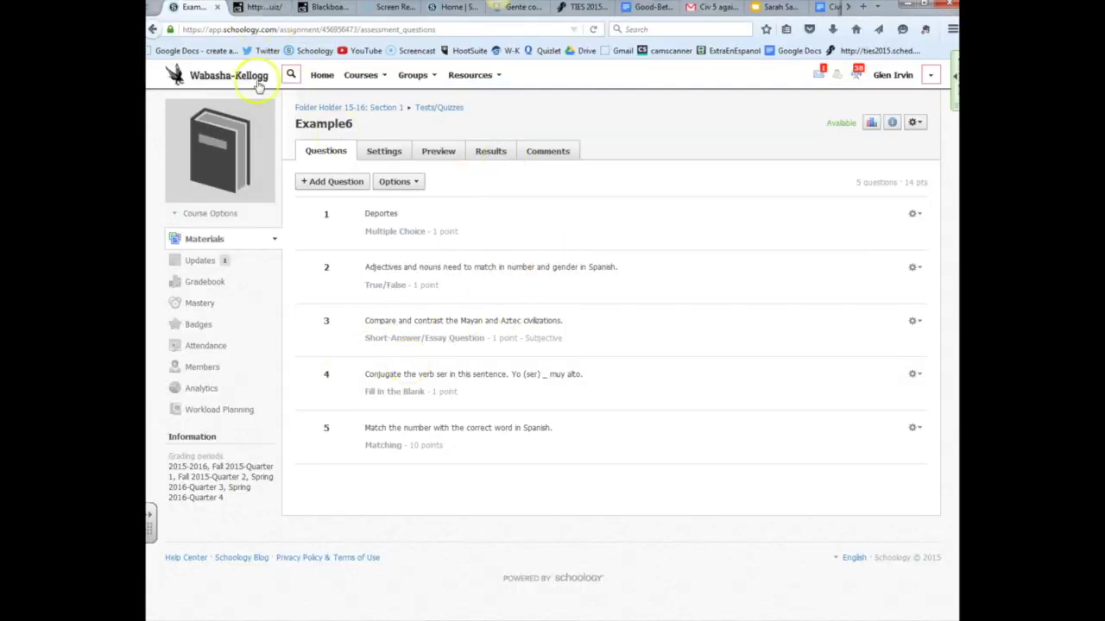
pyautogui.click(259, 8)
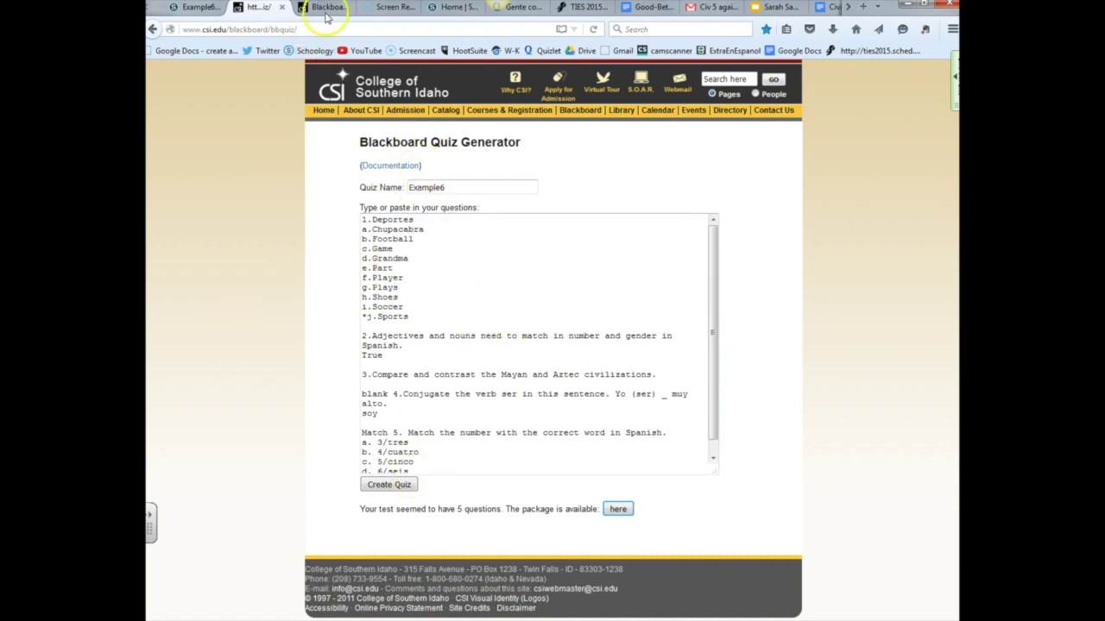
pyautogui.click(326, 10)
pyautogui.scroll(3, 376, 486)
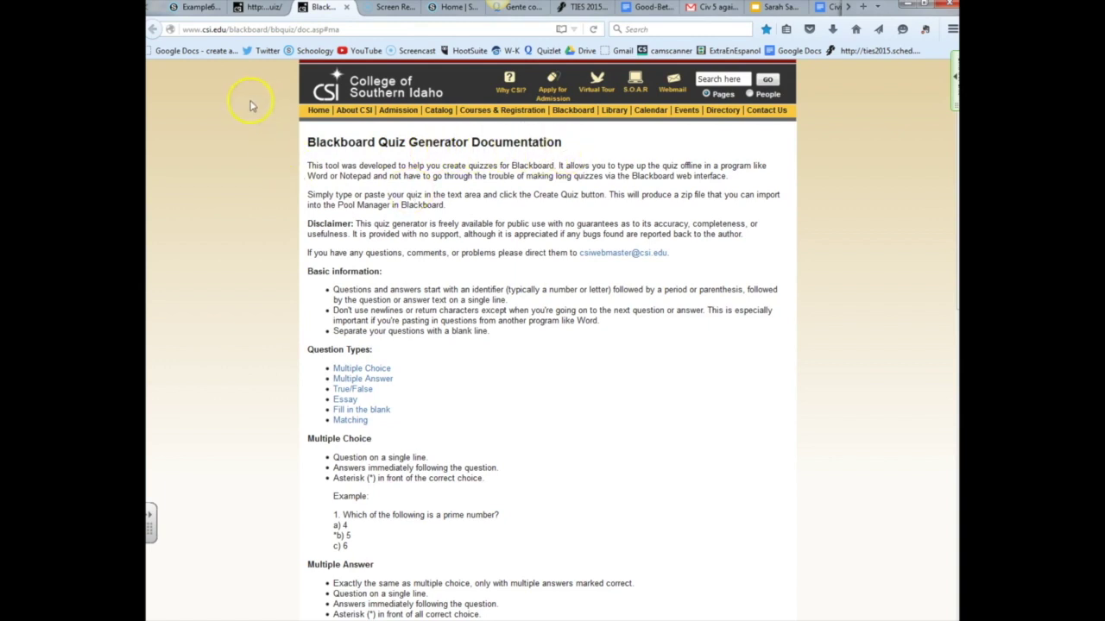
pyautogui.click(204, 10)
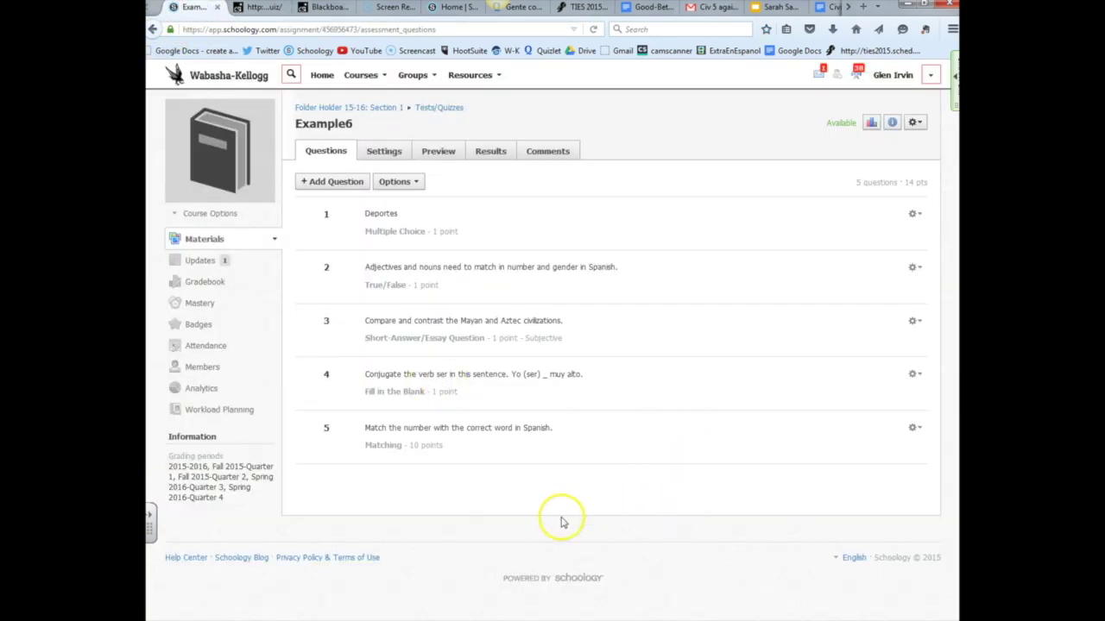